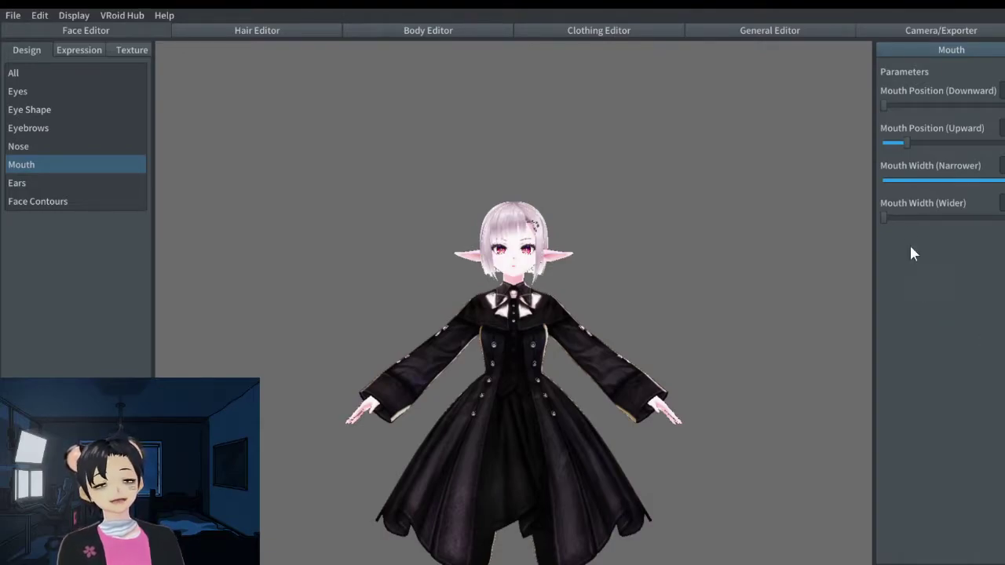
# Switch VRoid Studio to the Camera/Exporter section to reveal the Expression sliders
pyautogui.click(929, 26)
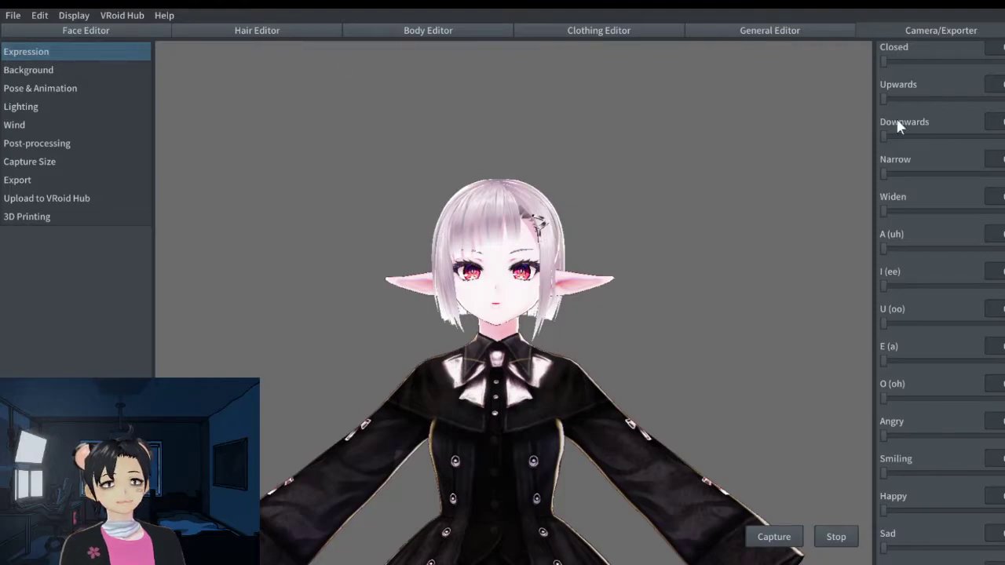
pyautogui.scroll(3, 974, 119)
pyautogui.scroll(-1, 976, 127)
pyautogui.scroll(-5, 976, 128)
pyautogui.scroll(-2, 976, 128)
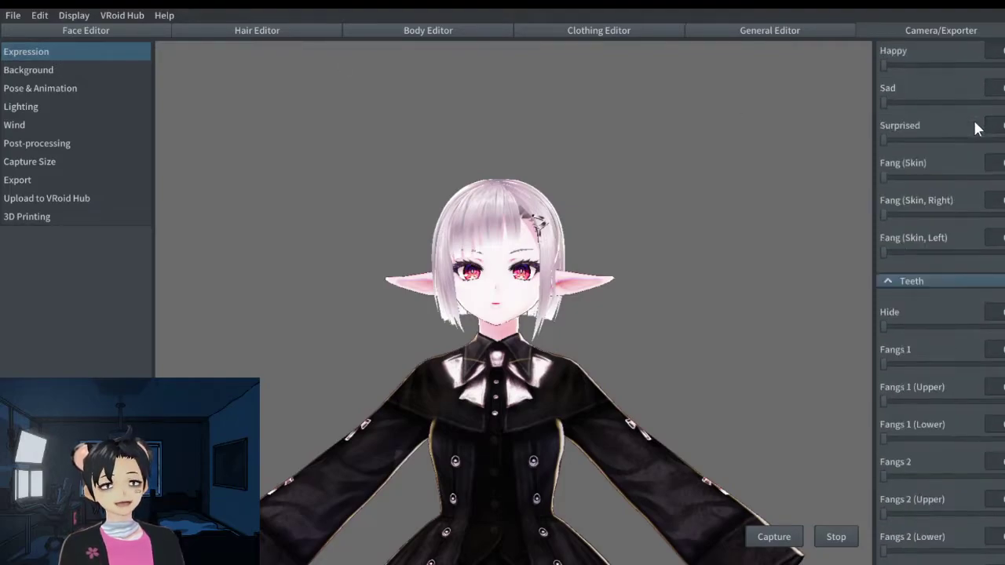
pyautogui.scroll(-3, 976, 128)
pyautogui.scroll(4, 976, 129)
pyautogui.scroll(5, 975, 132)
pyautogui.scroll(3, 974, 134)
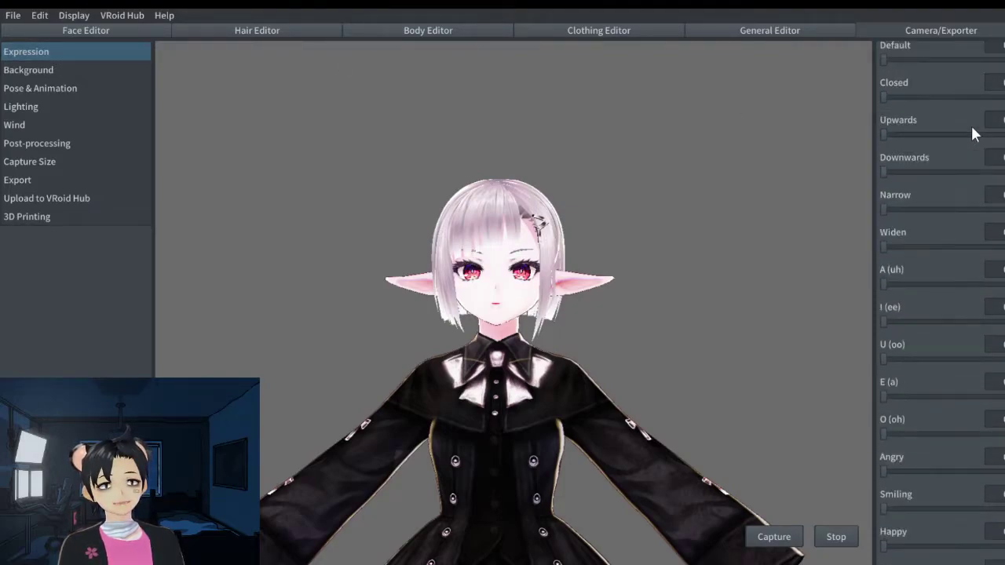
pyautogui.scroll(3, 972, 135)
pyautogui.scroll(1, 966, 145)
pyautogui.scroll(-1, 922, 236)
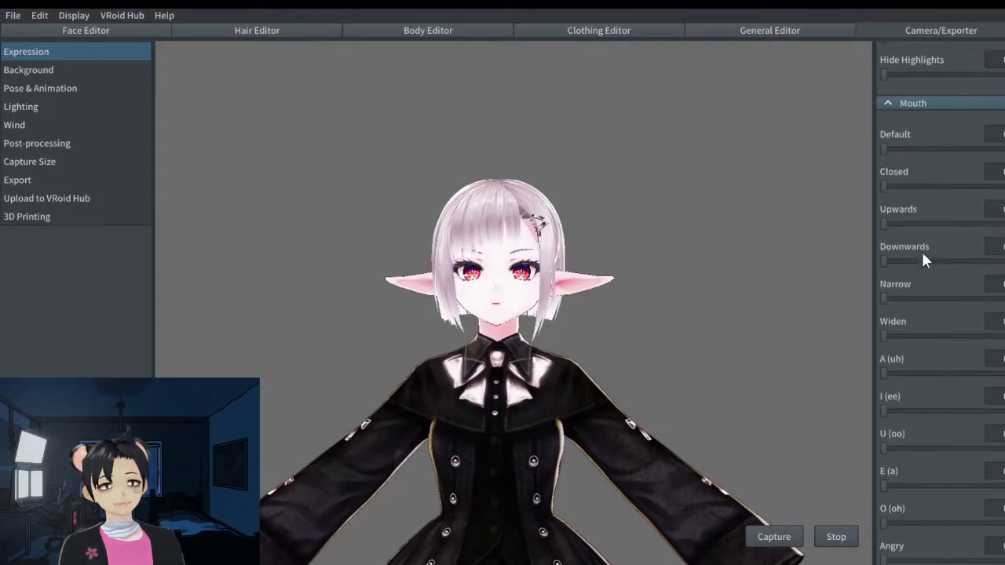
pyautogui.scroll(-1, 911, 275)
pyautogui.scroll(2, 601, 294)
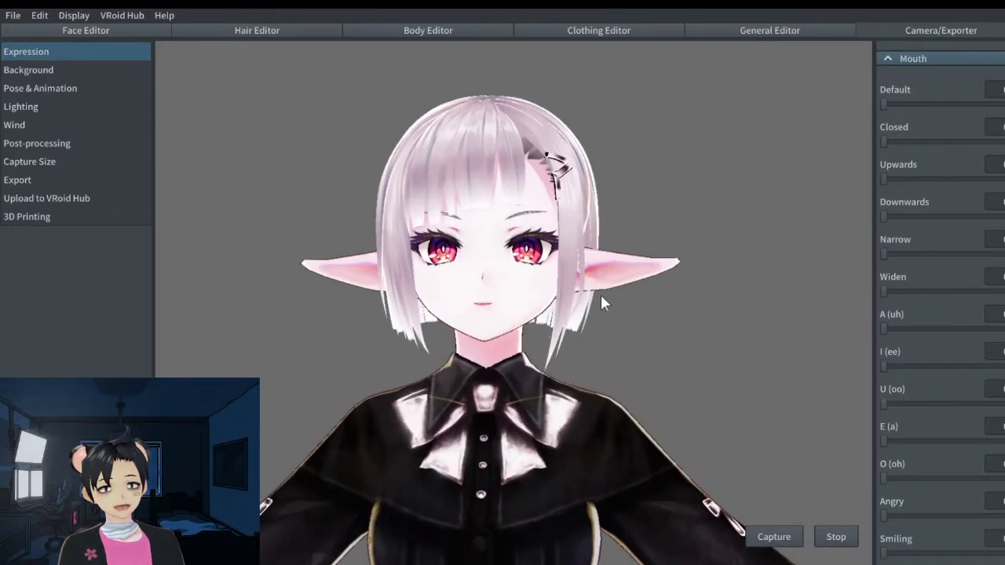
pyautogui.scroll(3, 582, 288)
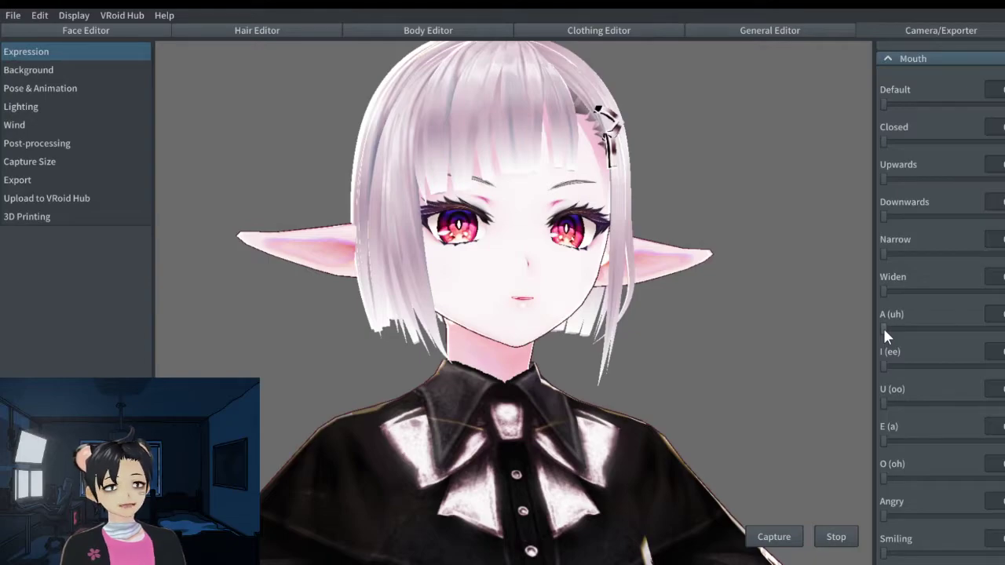
# Set the A (uh) mouth slider to 100, then scroll down to the Teeth sliders
pyautogui.moveTo(884, 329); pyautogui.dragTo(1004, 329)
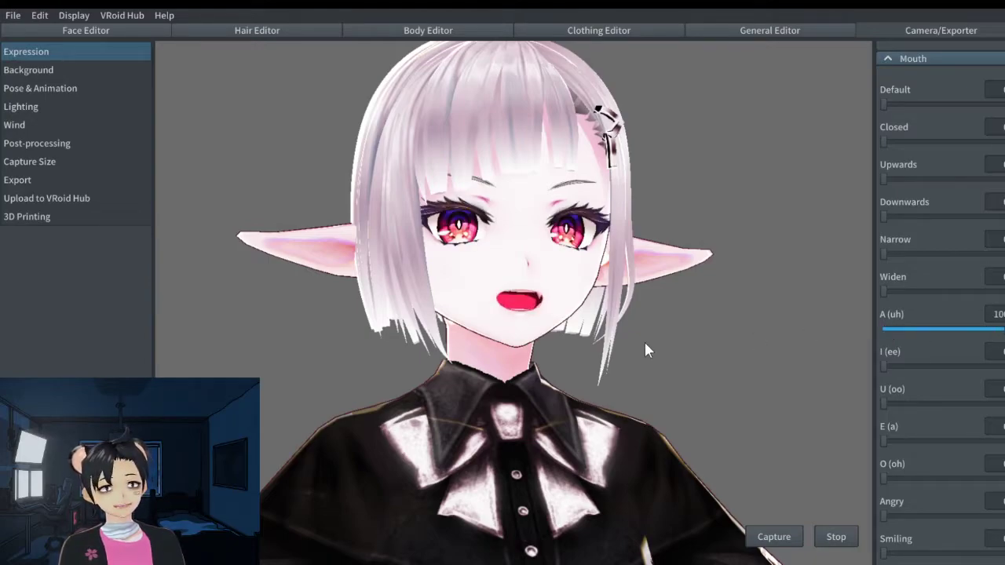
pyautogui.scroll(3, 572, 332)
pyautogui.scroll(2, 583, 323)
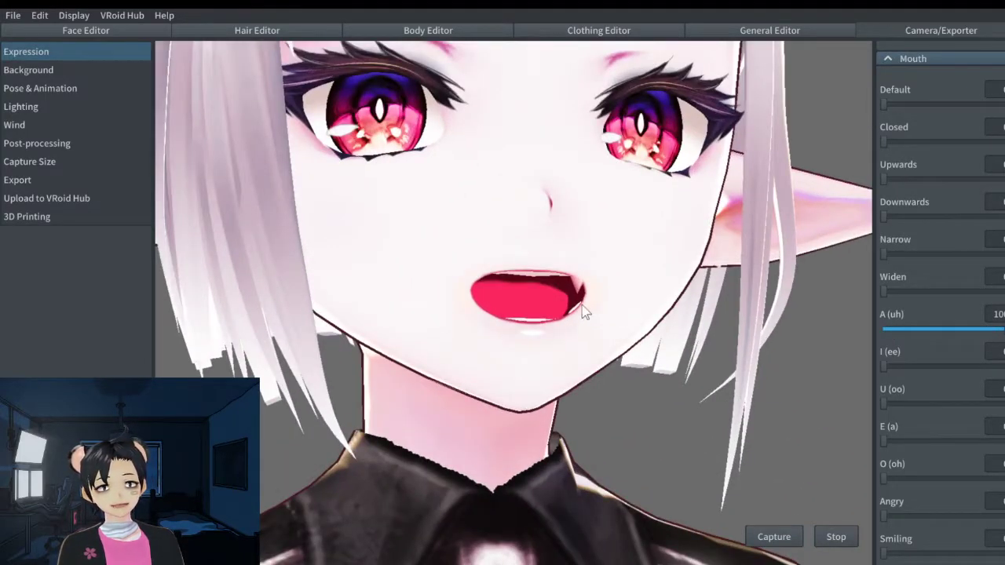
pyautogui.scroll(-3, 582, 311)
pyautogui.scroll(-2, 582, 307)
pyautogui.scroll(-1, 578, 310)
pyautogui.scroll(-1, 570, 314)
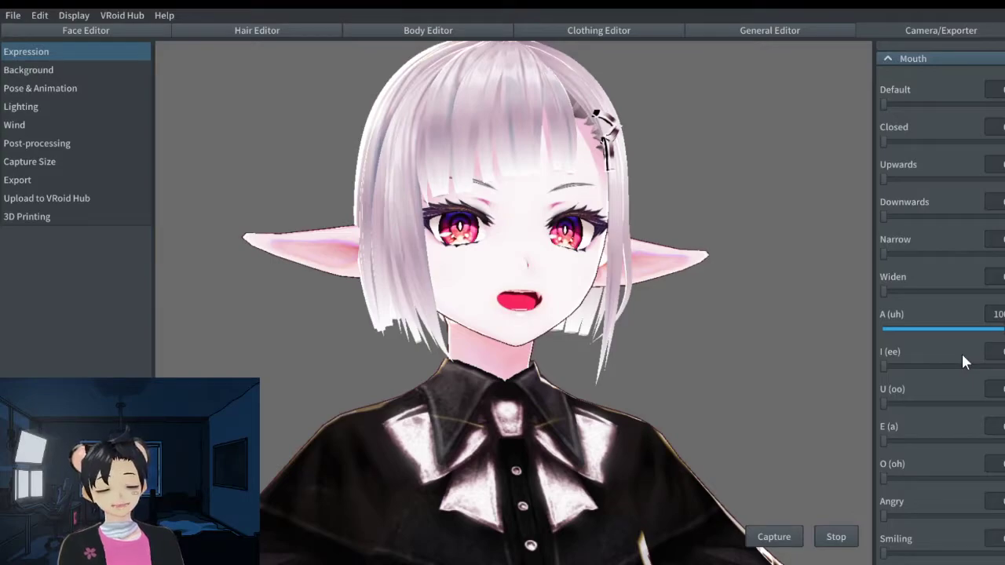
pyautogui.scroll(-3, 963, 361)
pyautogui.scroll(-1, 960, 370)
pyautogui.scroll(7, 961, 370)
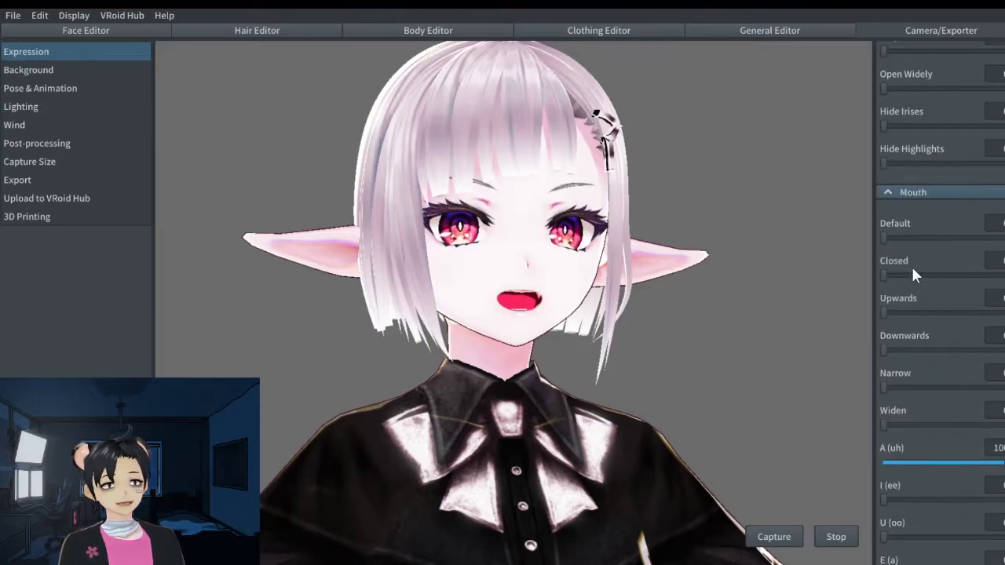
pyautogui.scroll(-2, 919, 366)
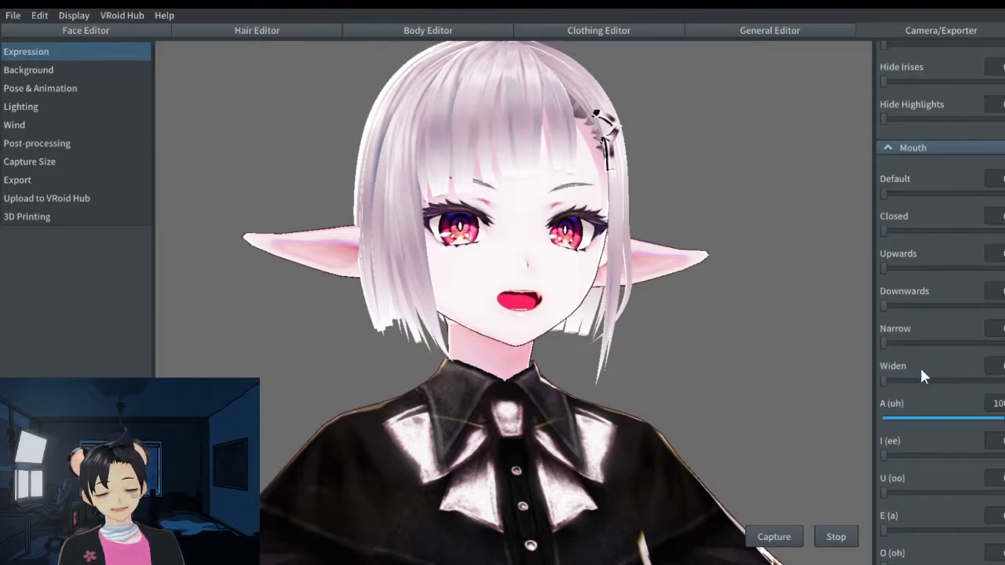
pyautogui.scroll(-2, 919, 366)
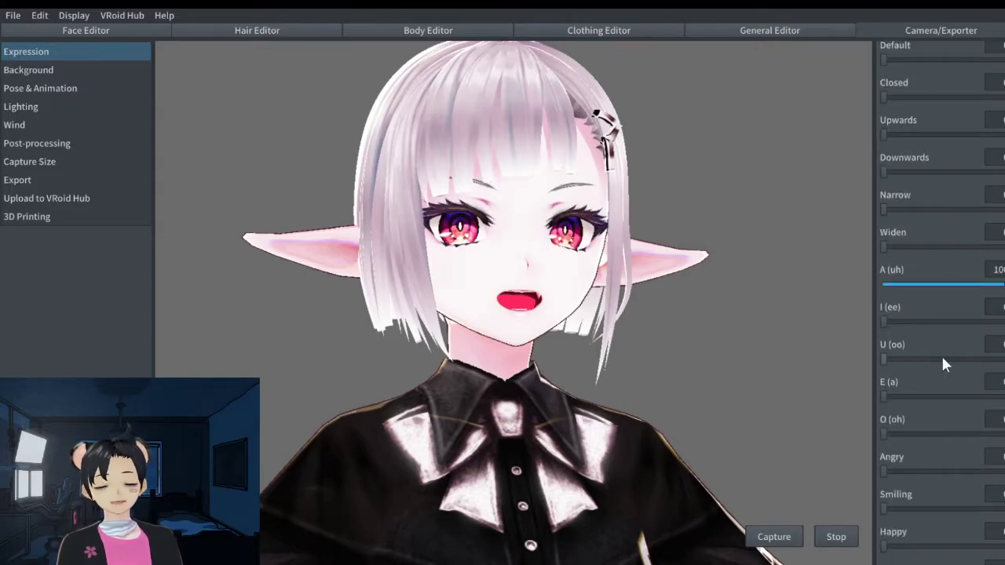
pyautogui.scroll(-3, 942, 363)
pyautogui.scroll(-3, 945, 362)
pyautogui.scroll(-3, 942, 358)
pyautogui.scroll(-1, 942, 352)
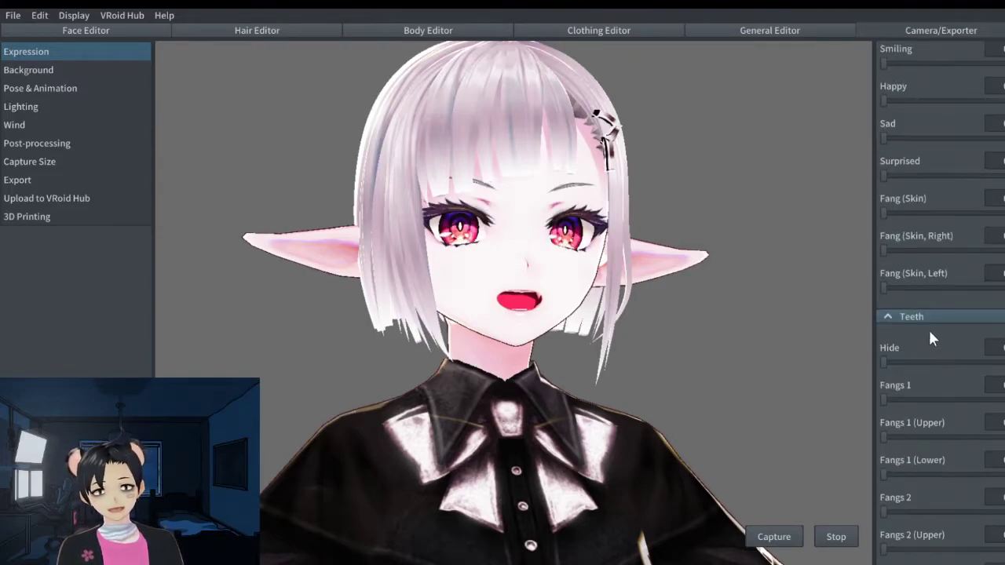
pyautogui.scroll(-1, 942, 322)
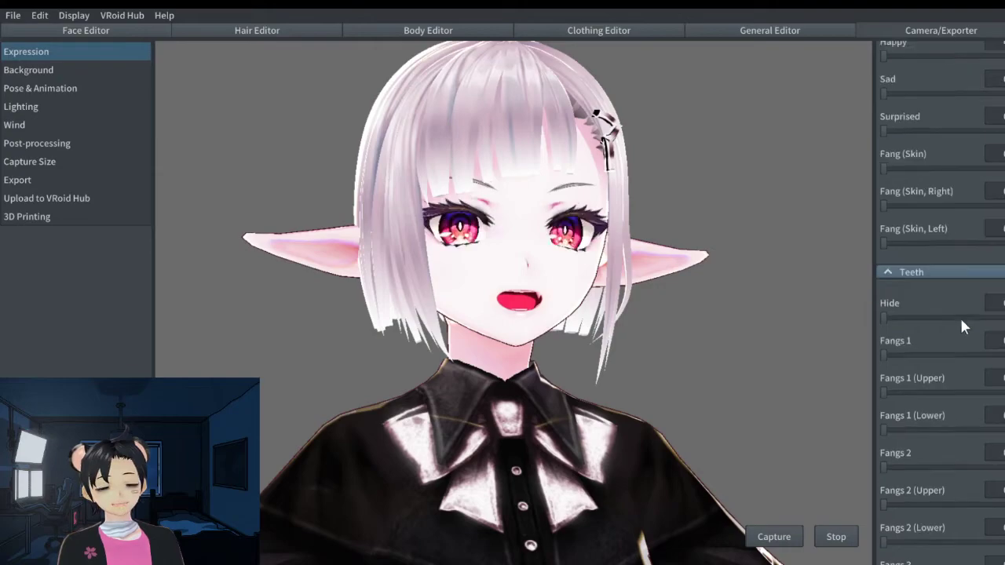
pyautogui.scroll(-1, 959, 315)
pyautogui.scroll(-1, 949, 239)
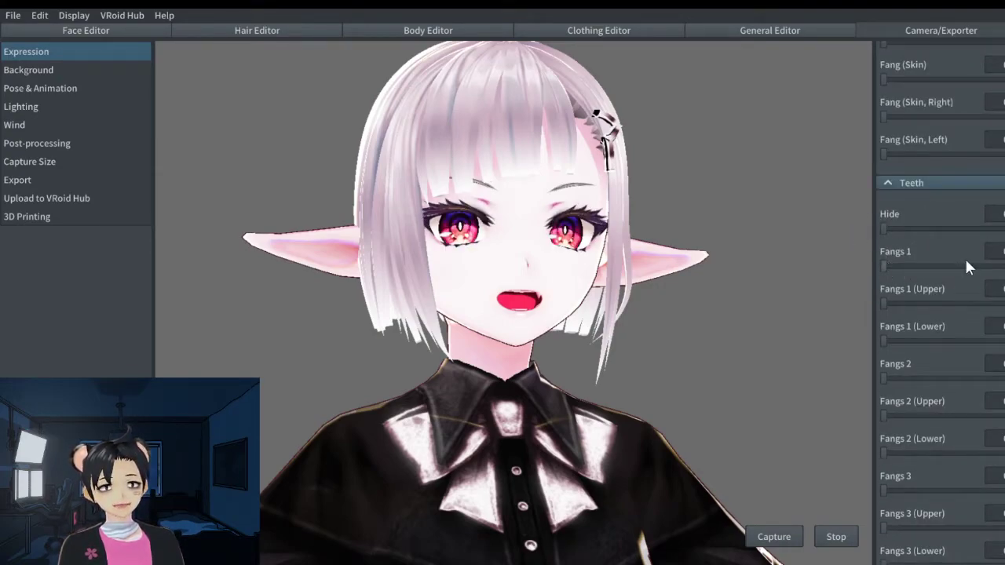
# Set Fangs 1 to 100, Fangs 1 Upper to 15, Fangs 1 Lower ~52, Fangs 2 Lower ~44
pyautogui.moveTo(958, 259); pyautogui.dragTo(1004, 265)
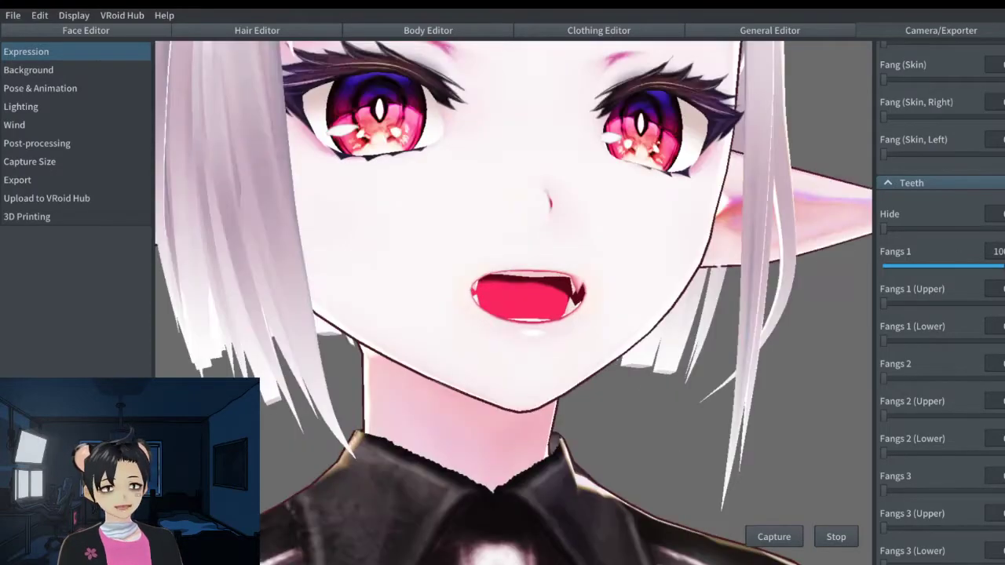
pyautogui.moveTo(885, 303)
pyautogui.mouseDown()
pyautogui.moveTo(915, 302)
pyautogui.moveTo(907, 302)
pyautogui.mouseUp()
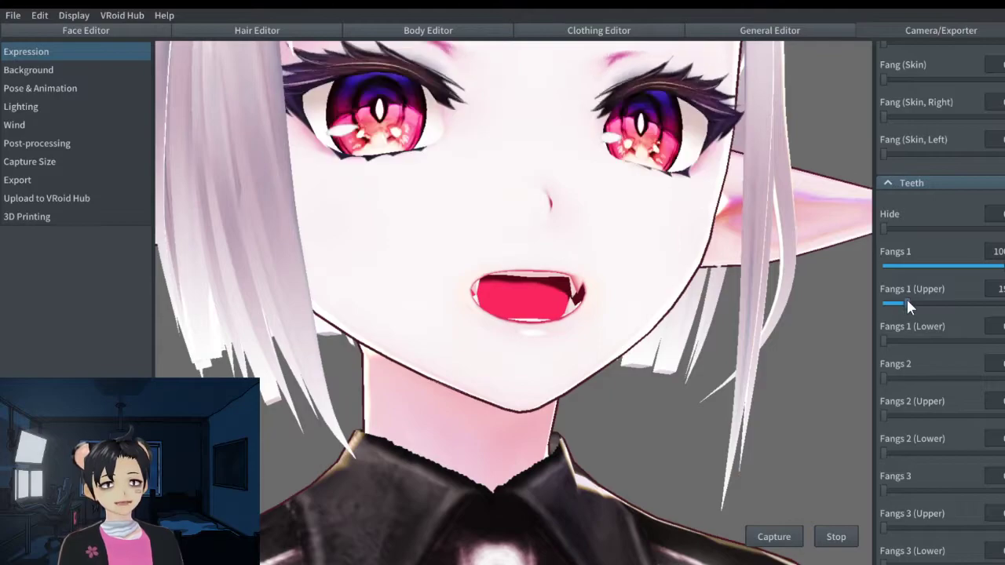
pyautogui.moveTo(881, 341); pyautogui.dragTo(947, 341)
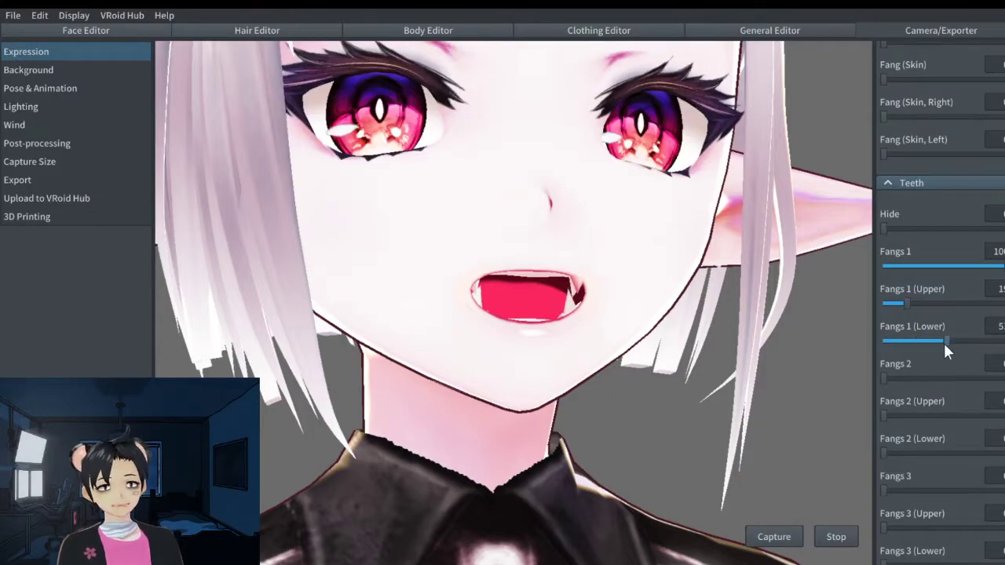
pyautogui.moveTo(883, 379)
pyautogui.mouseDown()
pyautogui.moveTo(910, 378)
pyautogui.moveTo(878, 380)
pyautogui.mouseUp()
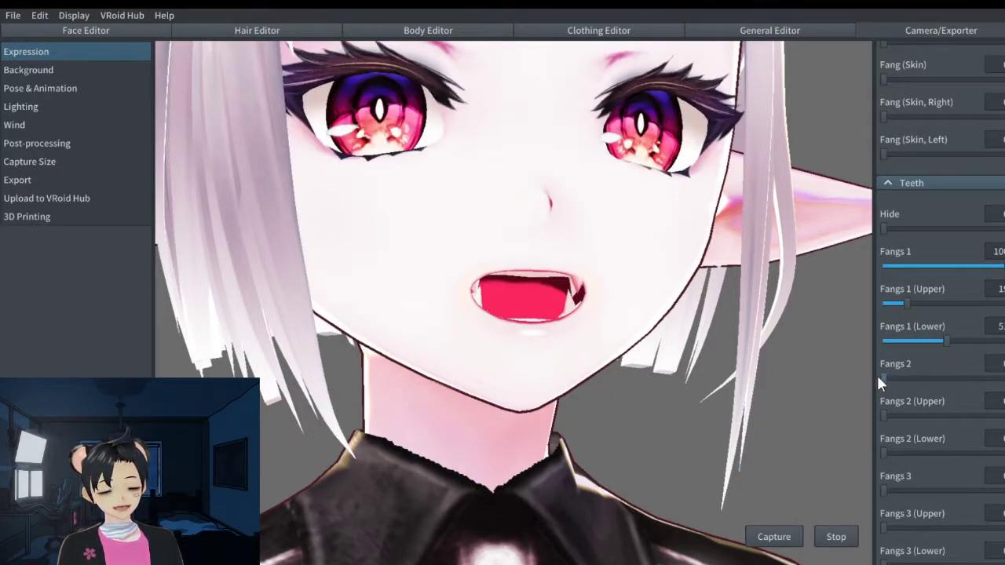
pyautogui.moveTo(884, 416); pyautogui.dragTo(827, 410)
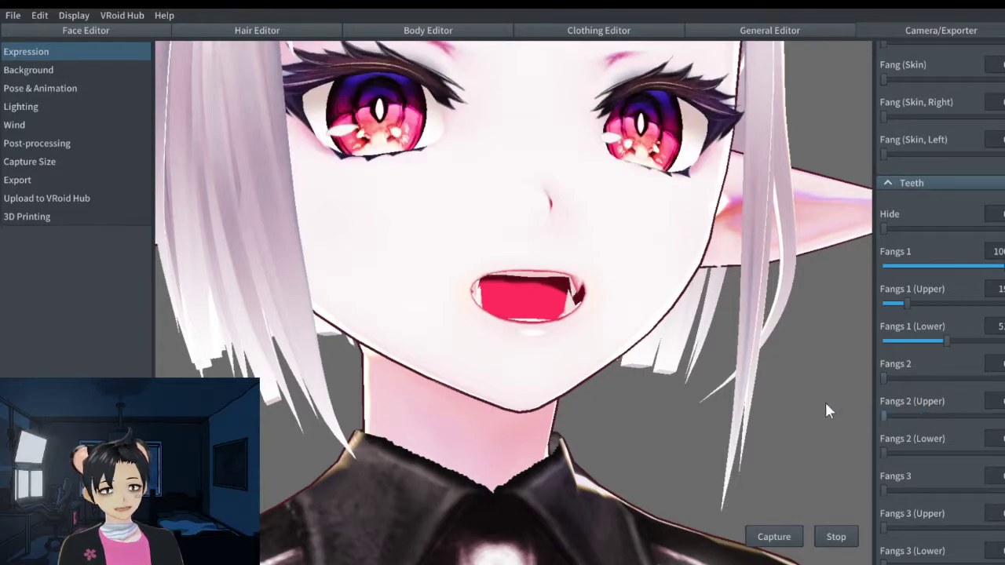
pyautogui.moveTo(887, 453); pyautogui.dragTo(939, 454)
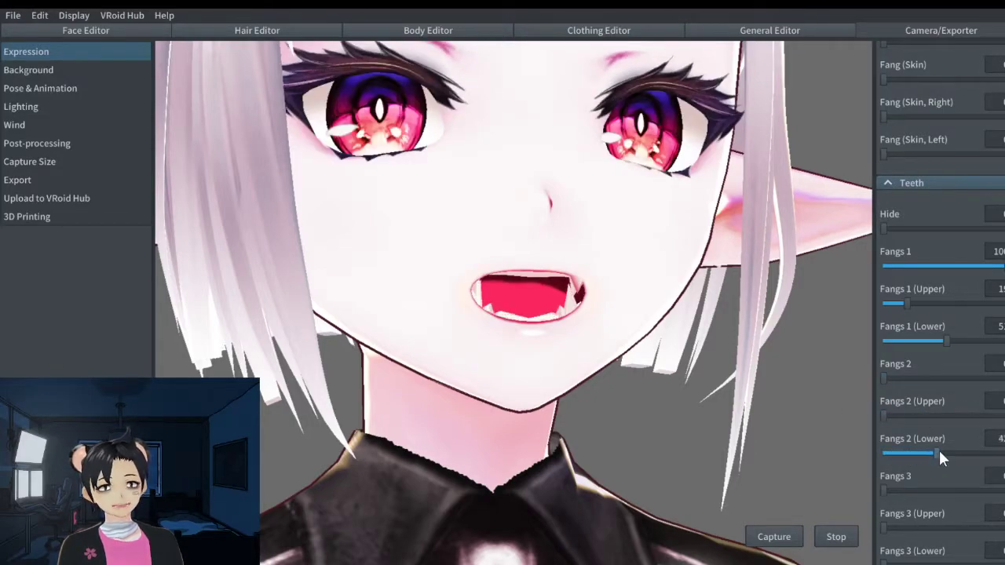
# Try a small Fangs 3 (Upper) value, then undo it back to 0
pyautogui.scroll(-3, 751, 386)
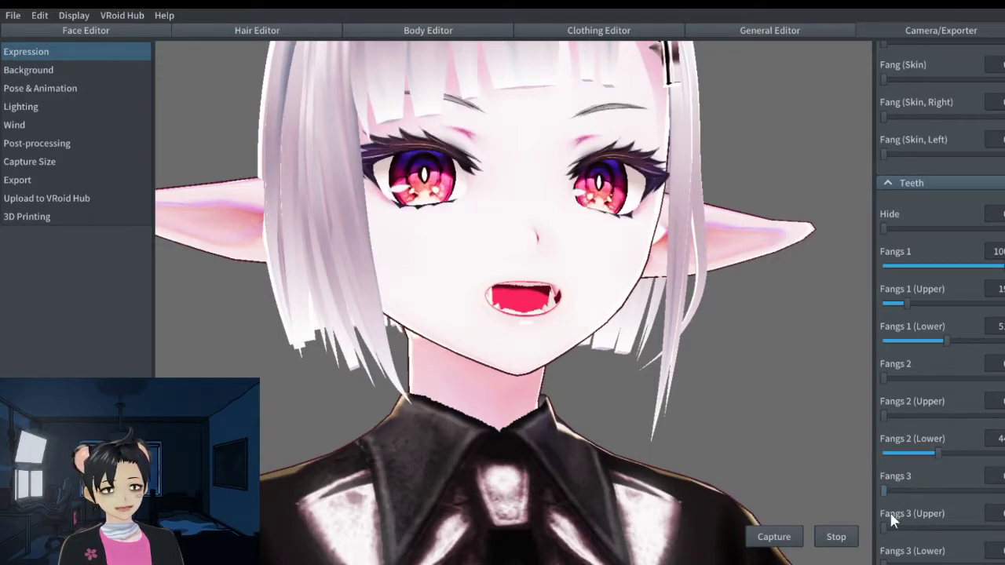
pyautogui.moveTo(885, 528); pyautogui.dragTo(900, 527)
pyautogui.hotkey('ctrl', 'z')
pyautogui.scroll(-3, 569, 278)
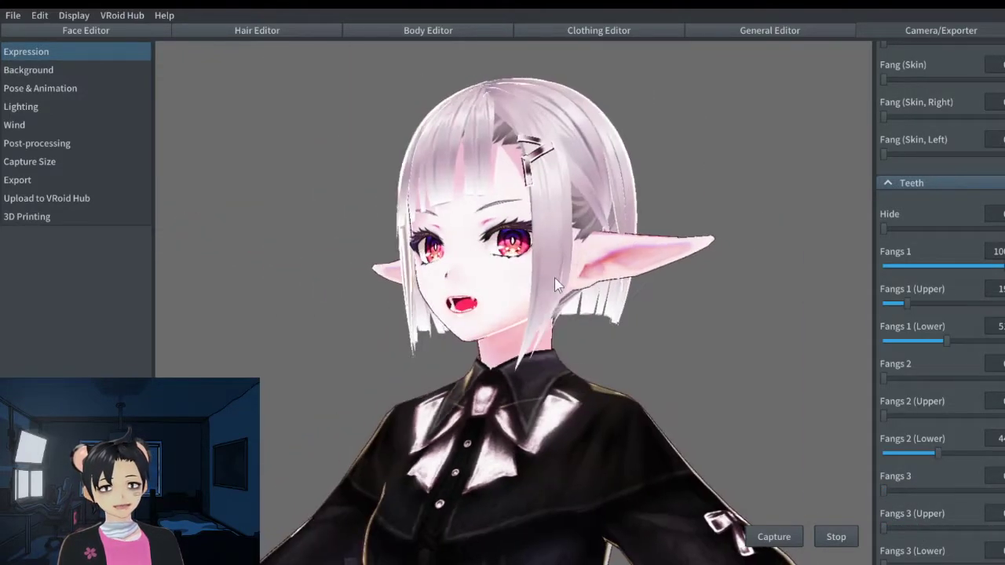
pyautogui.moveTo(555, 278); pyautogui.dragTo(572, 287, button='right')
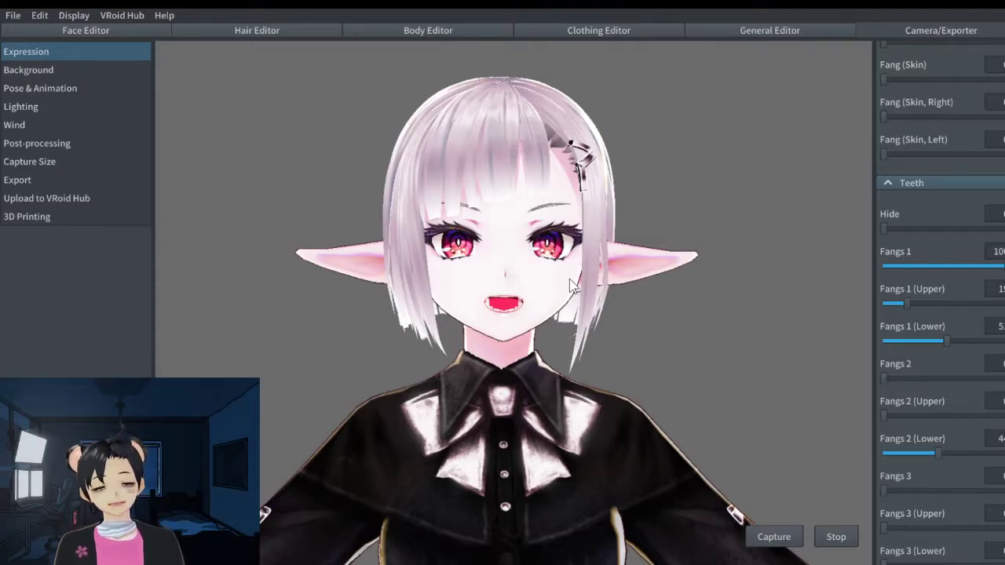
# Zoom the VRoid Studio viewport in on the avatar's face
pyautogui.scroll(3, 573, 284)
pyautogui.scroll(3, 583, 273)
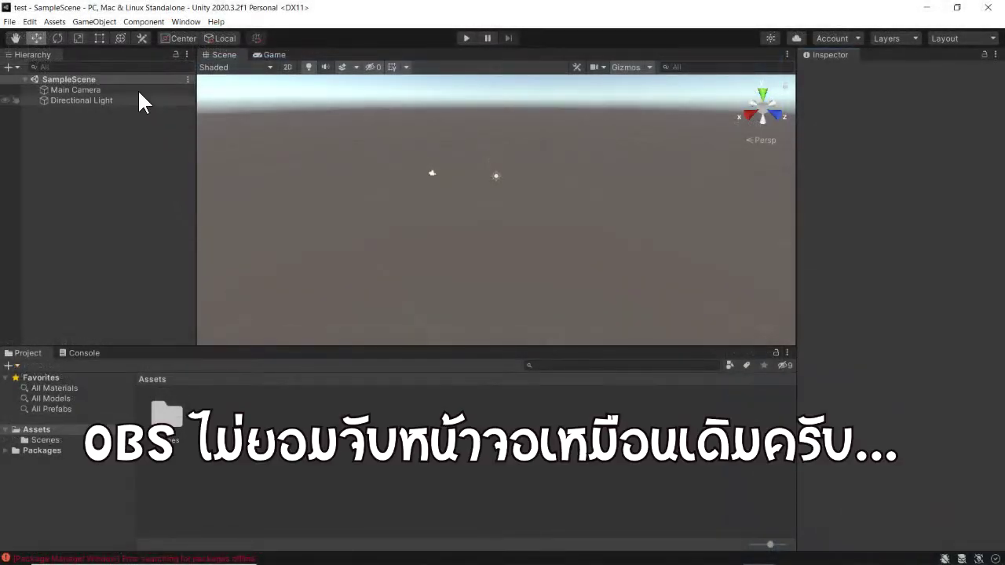
# Open Assets > Import Package to show the Custom Package... option
pyautogui.click(54, 22)
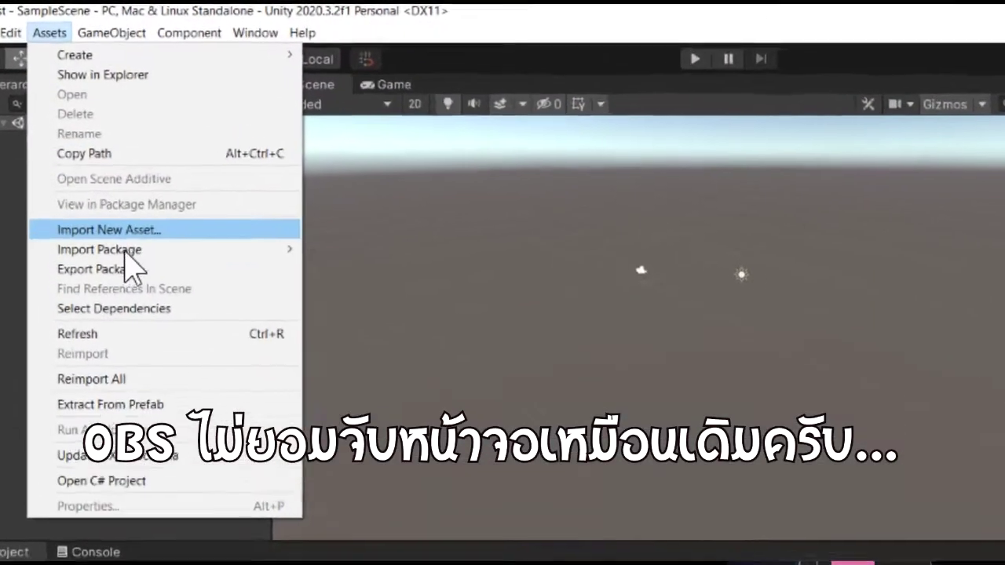
pyautogui.moveTo(119, 161)
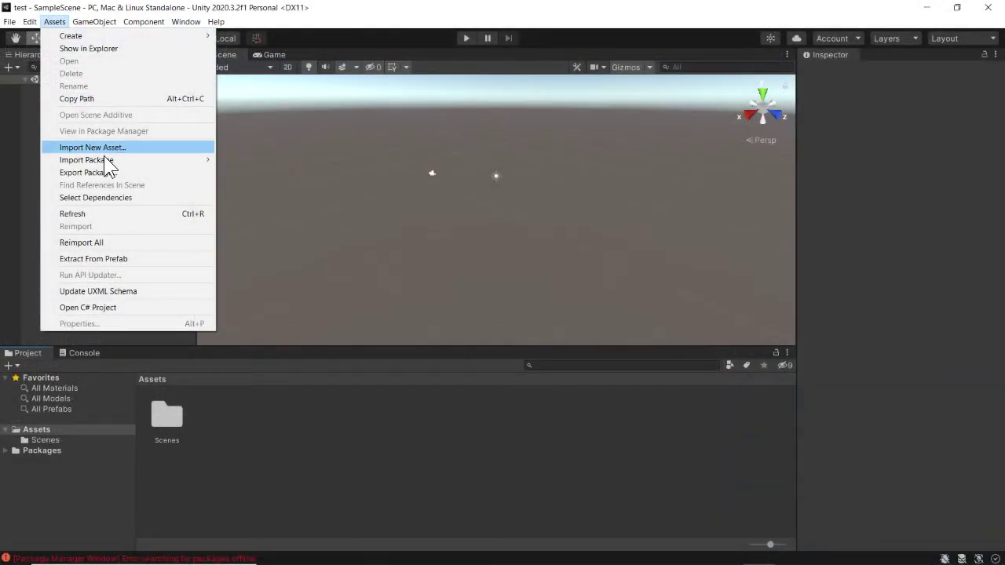
# Choose Custom Package and open UniVRM-0.61.1_7c03.unitypackage from the file dialog
pyautogui.moveTo(217, 159)
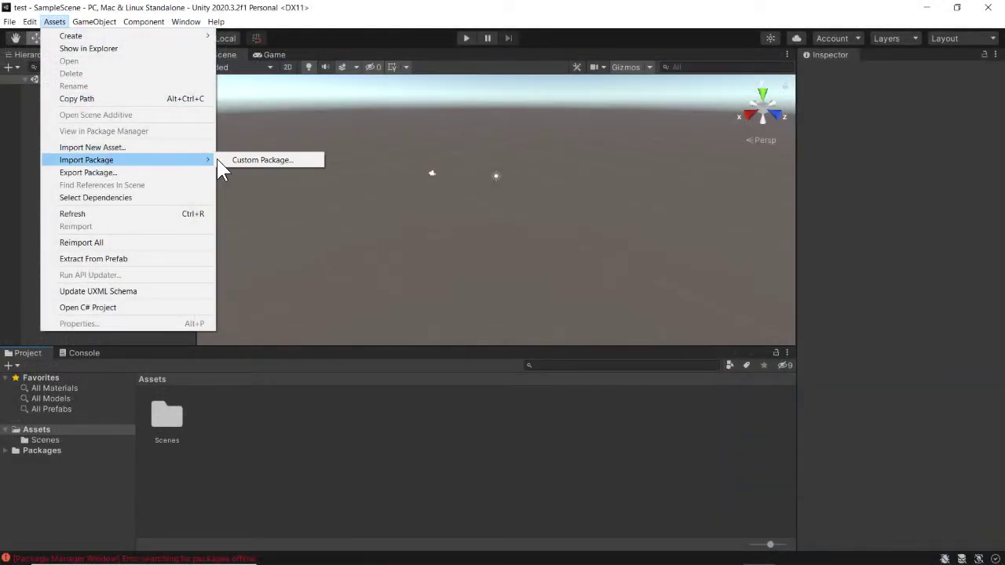
pyautogui.click(265, 160)
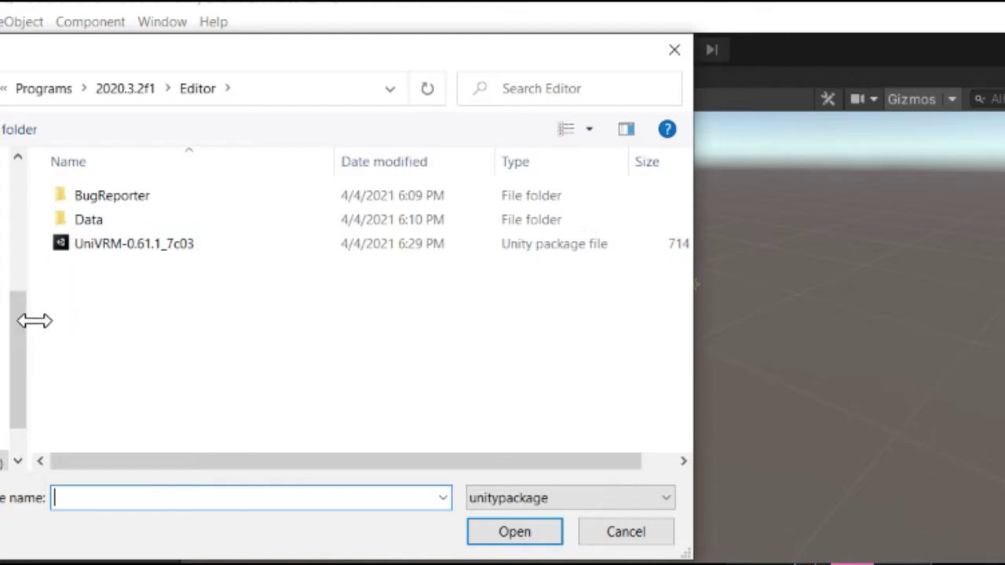
pyautogui.click(289, 88)
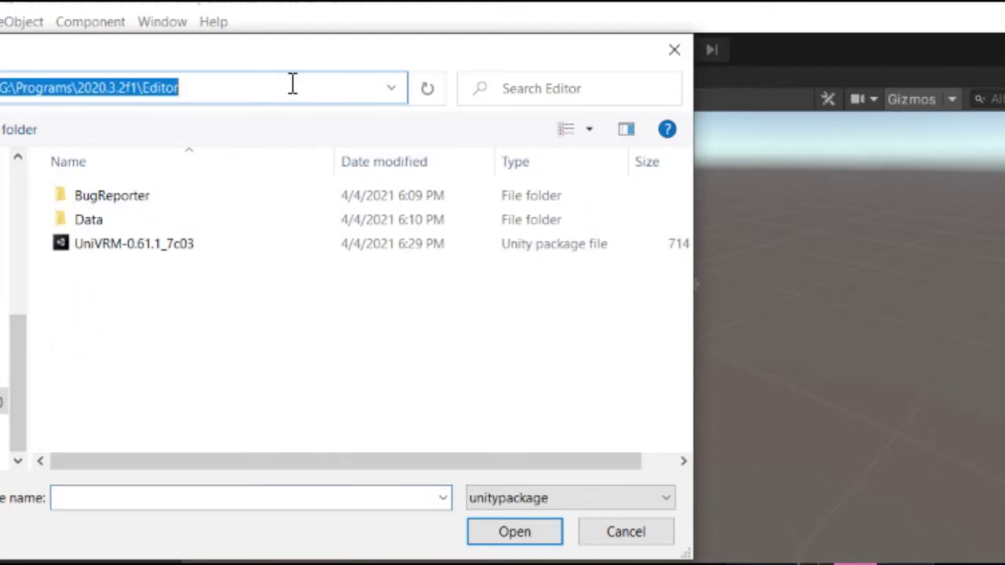
pyautogui.click(268, 88)
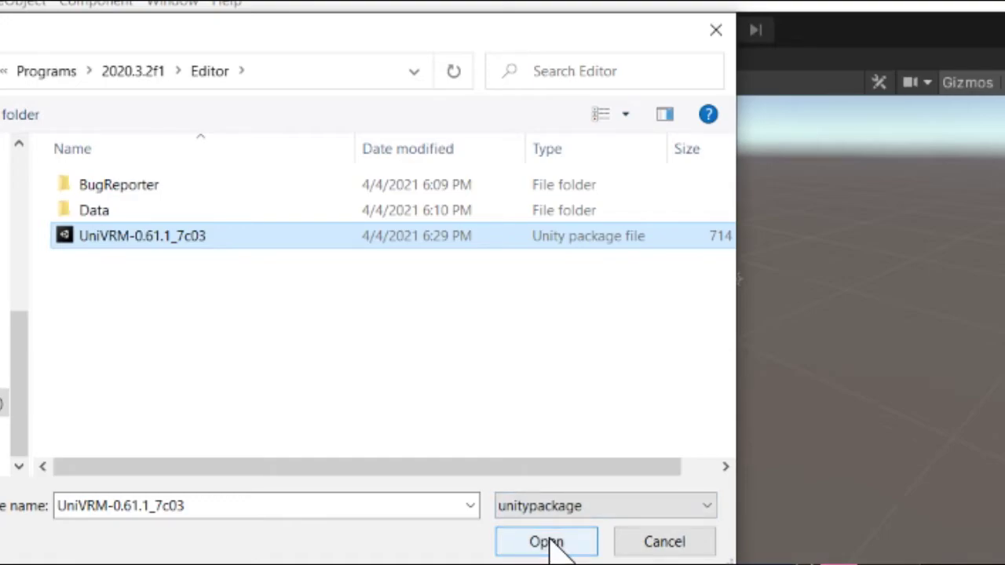
pyautogui.click(550, 541)
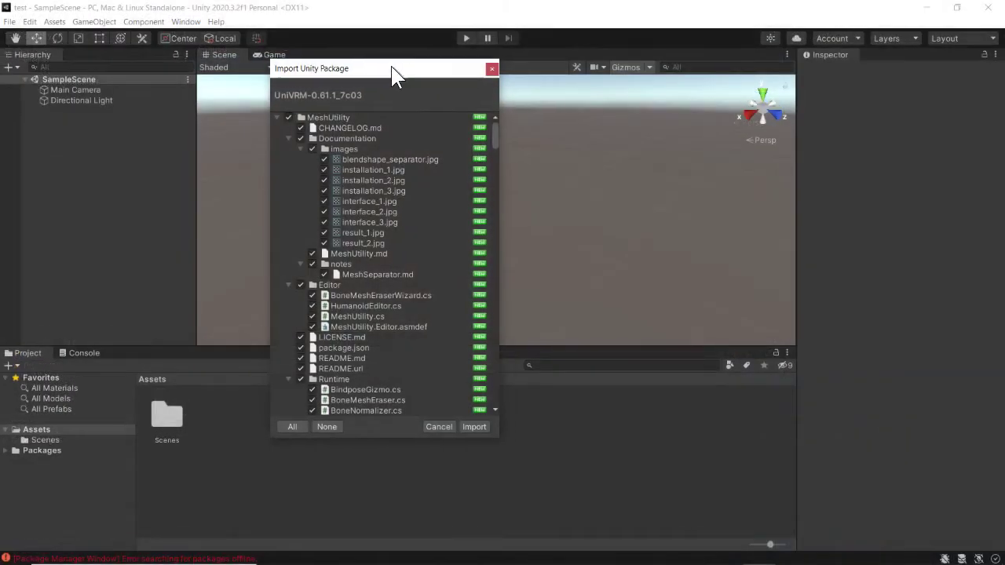
# Review the UniVRM package's file list and import all items into Assets
pyautogui.moveTo(393, 74); pyautogui.dragTo(421, 75)
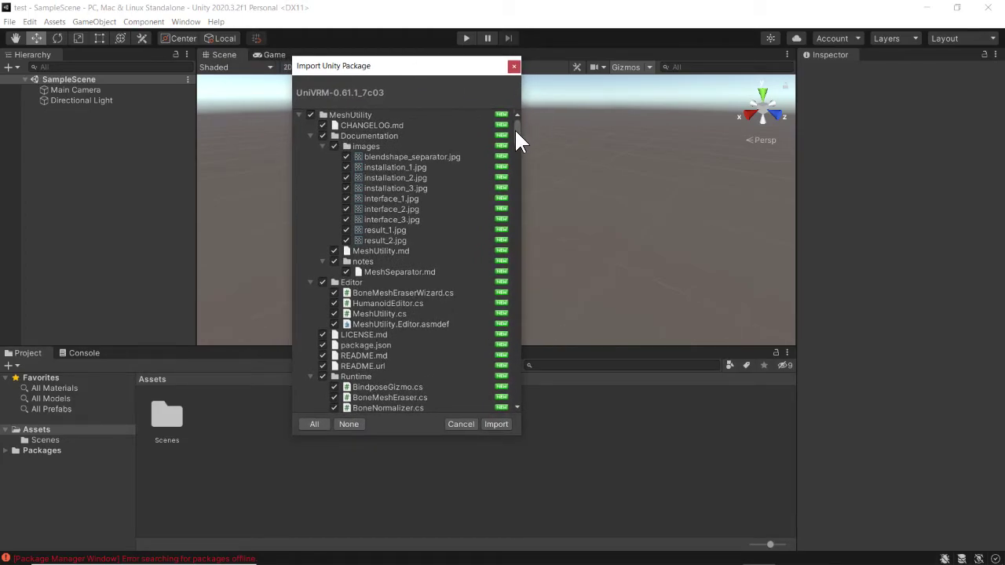
pyautogui.scroll(-3, 515, 128)
pyautogui.scroll(-3, 514, 128)
pyautogui.scroll(-3, 514, 128)
pyautogui.scroll(-3, 514, 128)
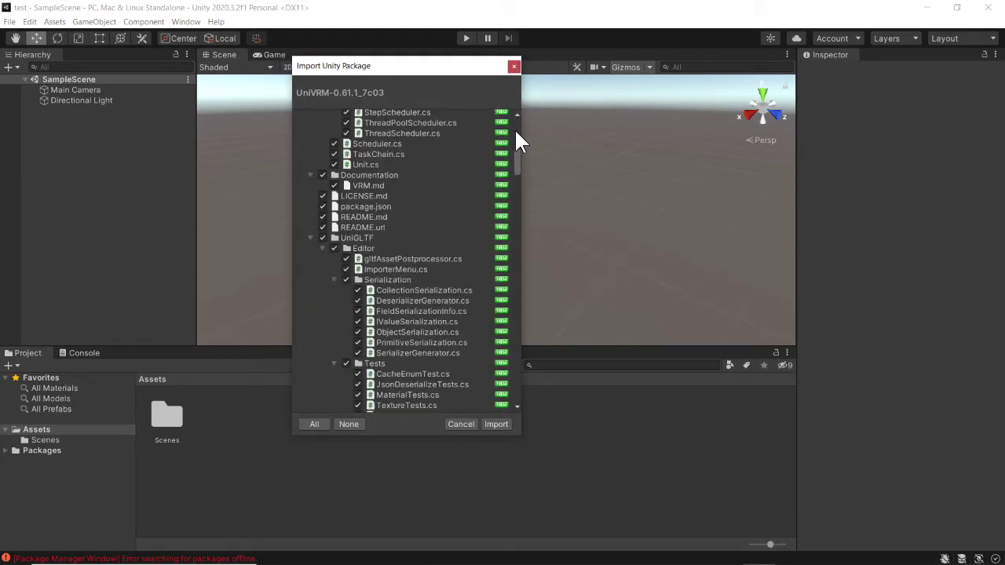
pyautogui.scroll(-3, 511, 152)
pyautogui.scroll(-3, 513, 187)
pyautogui.moveTo(514, 188); pyautogui.dragTo(525, 385)
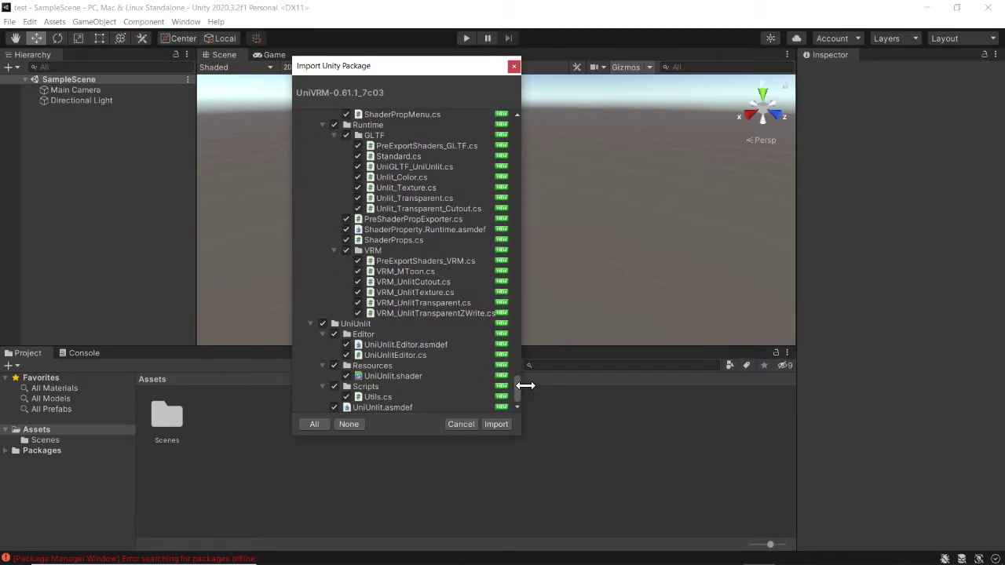
pyautogui.click(503, 422)
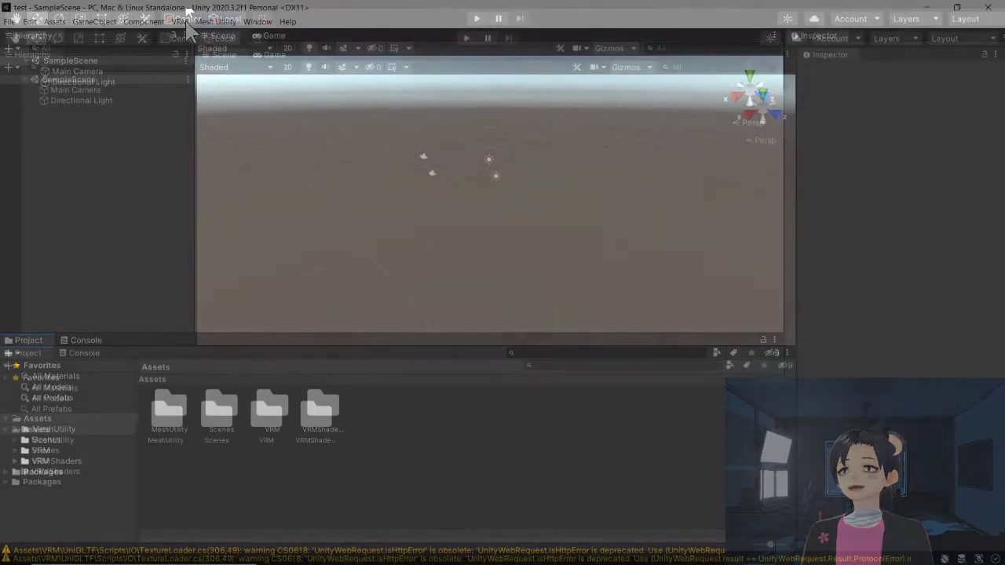
# Launch the VRM > UniVRM-0.61.1 > Import command
pyautogui.click(184, 23)
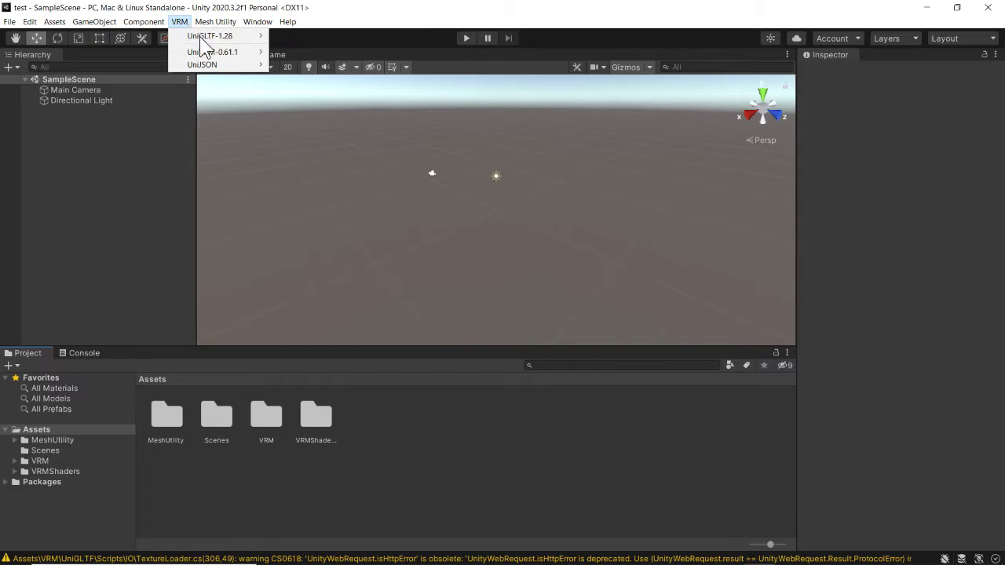
pyautogui.moveTo(210, 49)
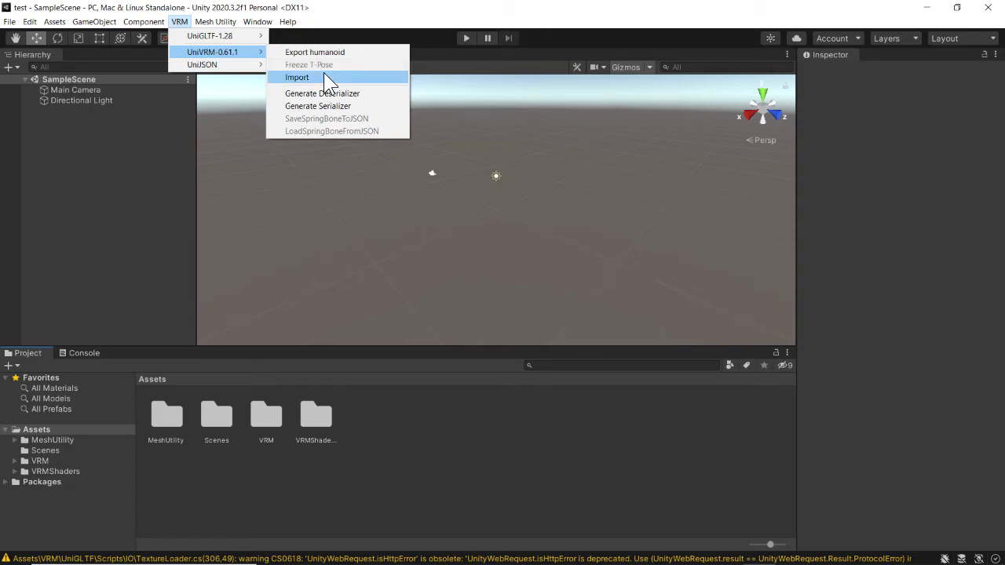
pyautogui.click(324, 77)
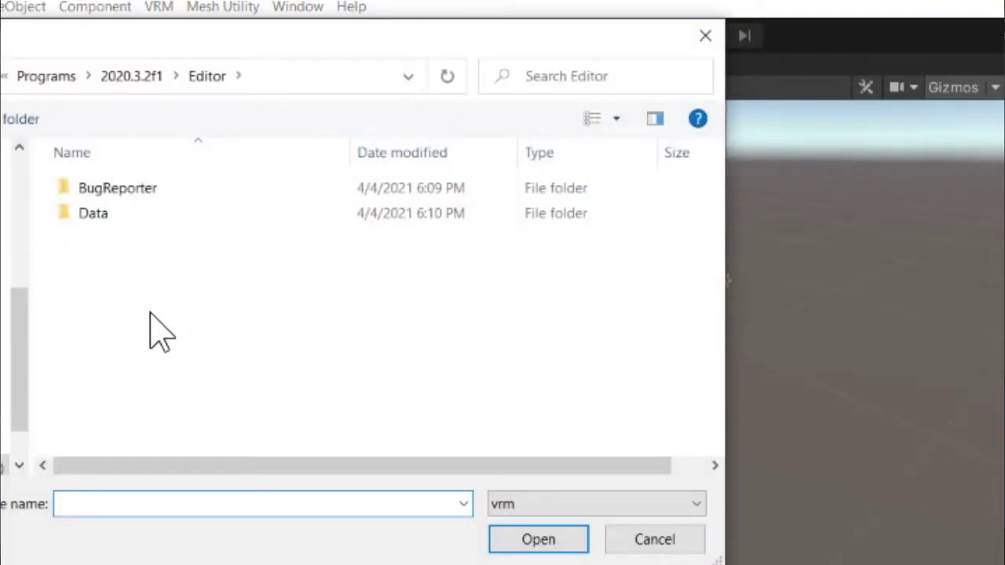
# Browse F: to VRoid Studio's MonoBleedingEdge folder and open Bearaitaa V.Fang.vrm
pyautogui.moveTo(23, 338); pyautogui.dragTo(23, 381)
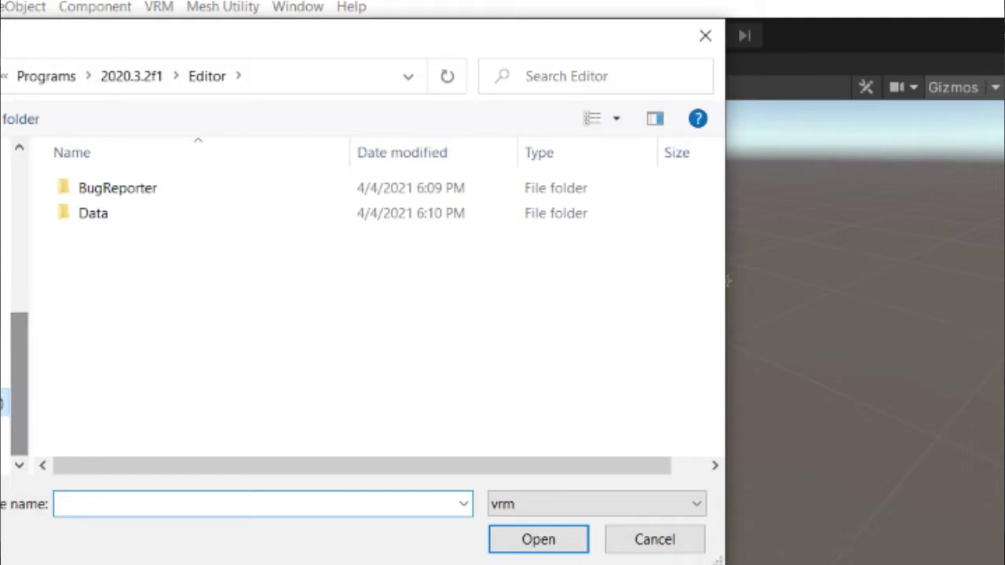
pyautogui.click(3, 377)
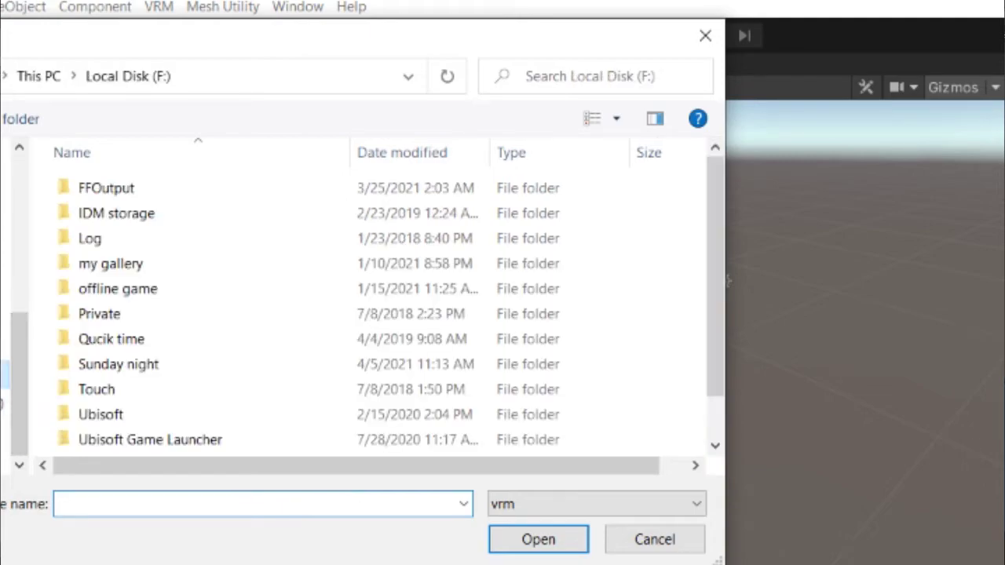
pyautogui.doubleClick(146, 296)
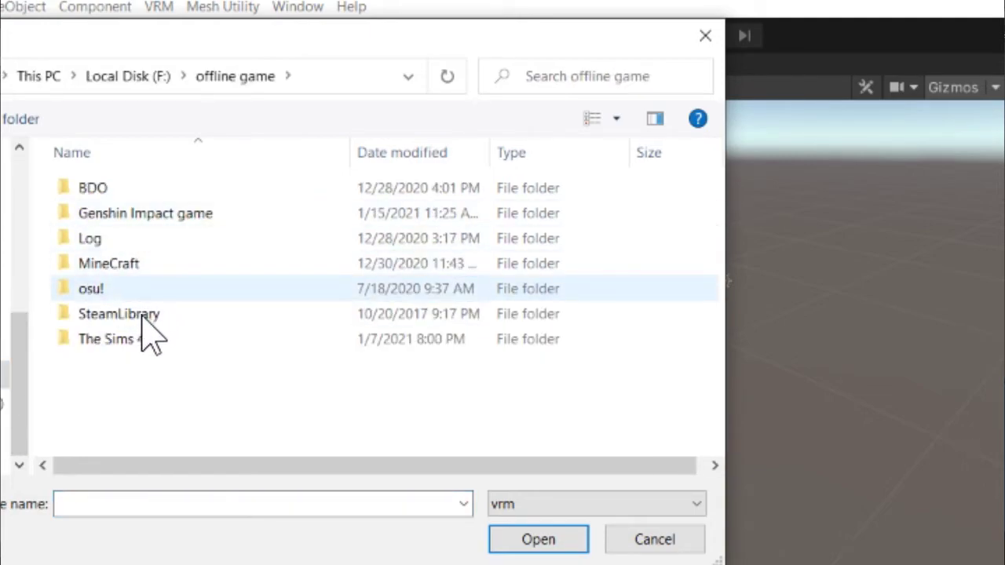
pyautogui.doubleClick(147, 318)
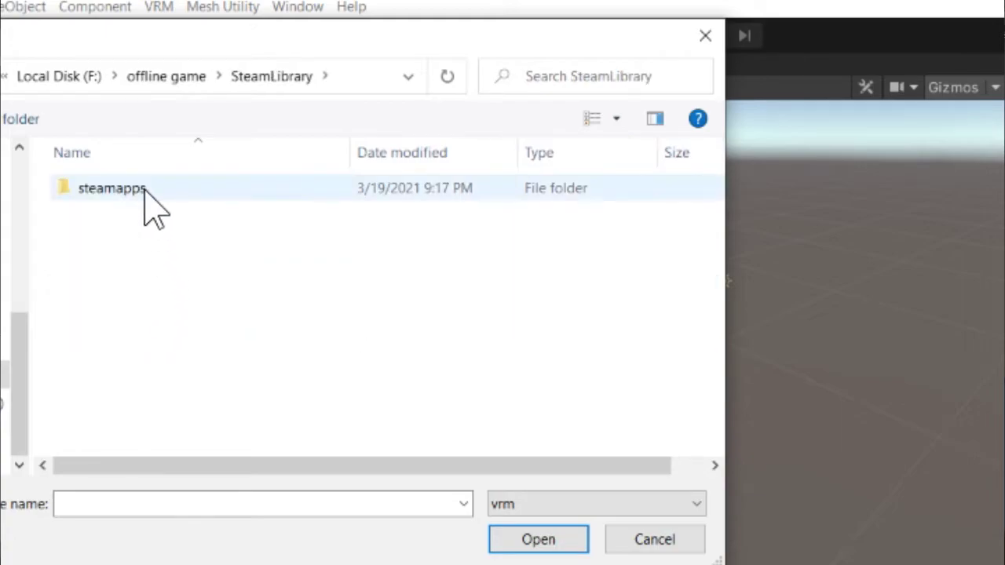
pyautogui.doubleClick(144, 195)
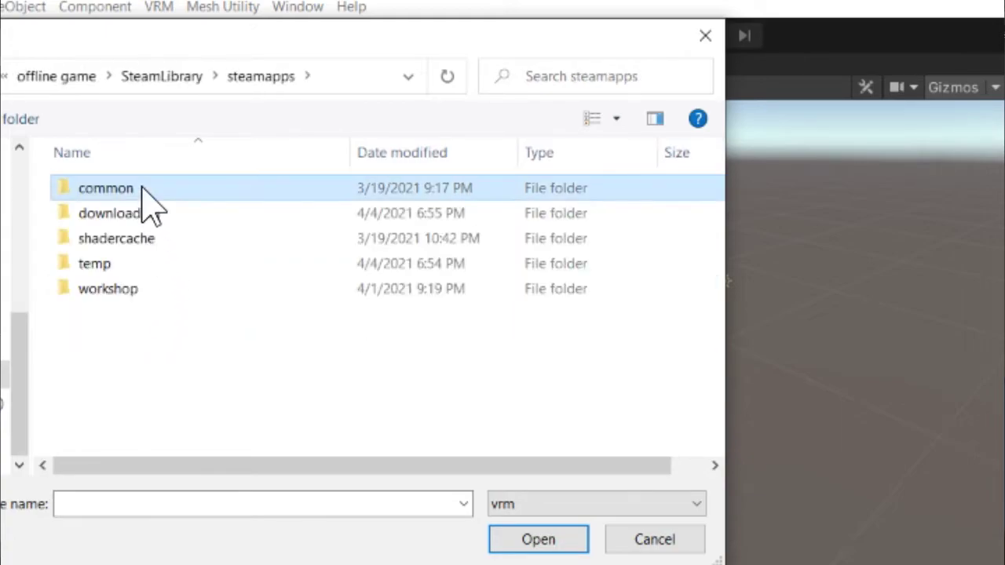
pyautogui.doubleClick(147, 191)
pyautogui.scroll(-10, 157, 235)
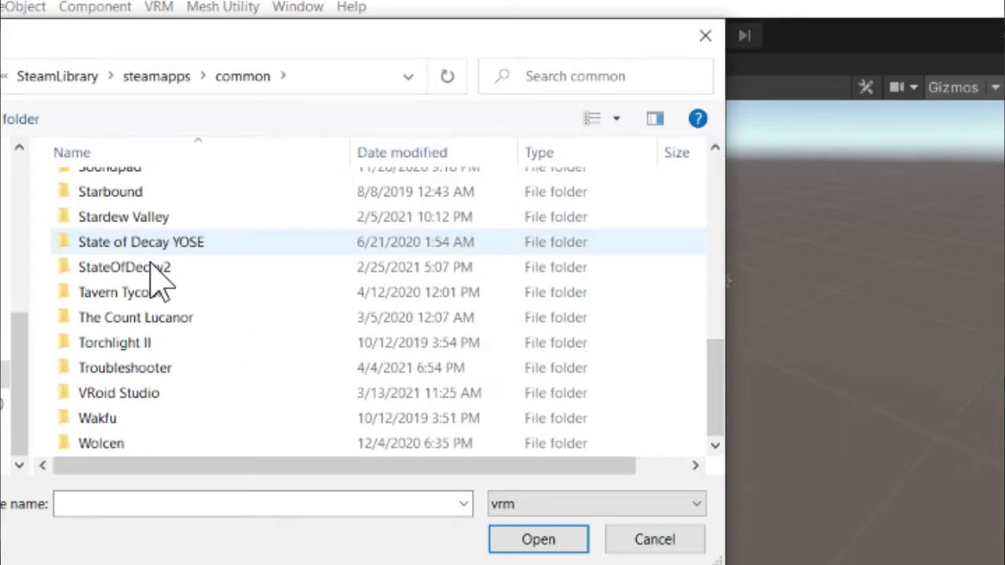
pyautogui.doubleClick(153, 392)
pyautogui.click(154, 194)
pyautogui.doubleClick(155, 195)
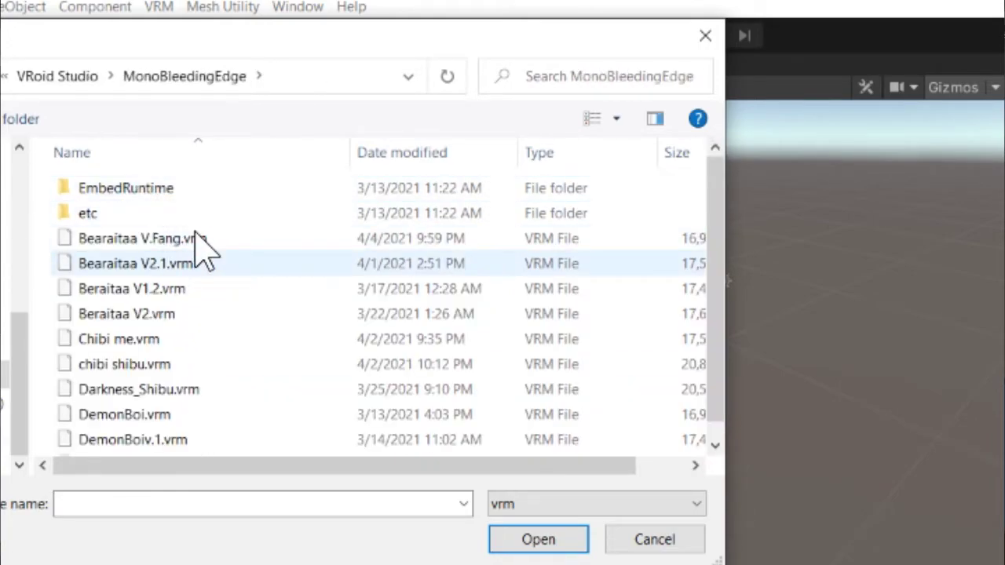
pyautogui.click(196, 238)
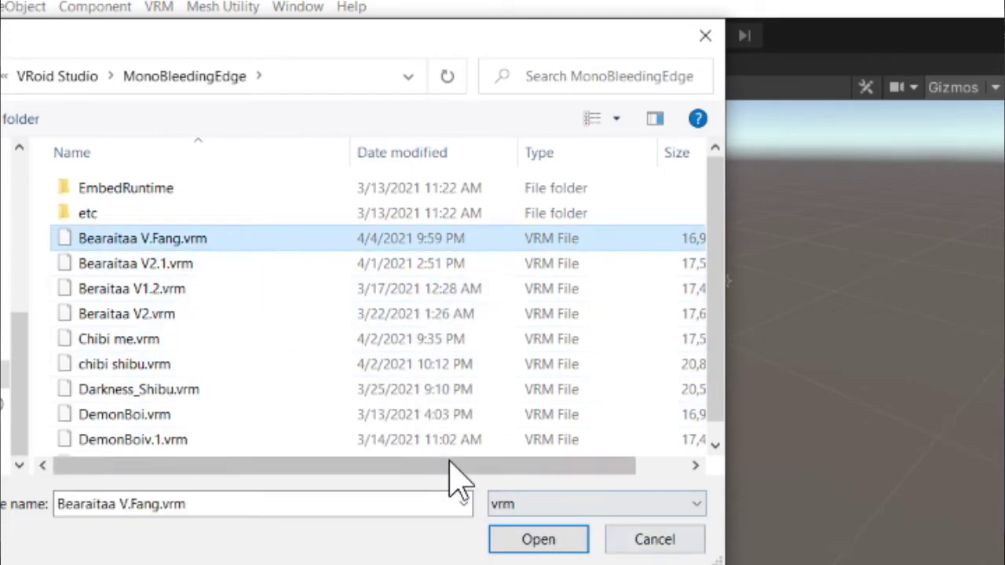
pyautogui.click(551, 540)
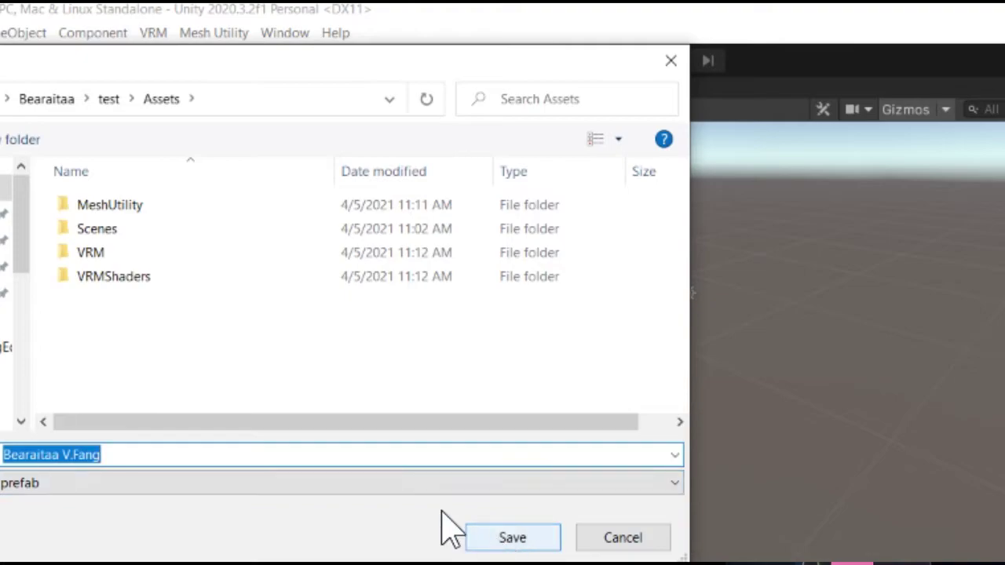
# Replace 'V.Fang' in the prefab file name with 'Test' and save it to Assets
pyautogui.click(189, 449)
pyautogui.moveTo(63, 458); pyautogui.dragTo(118, 458)
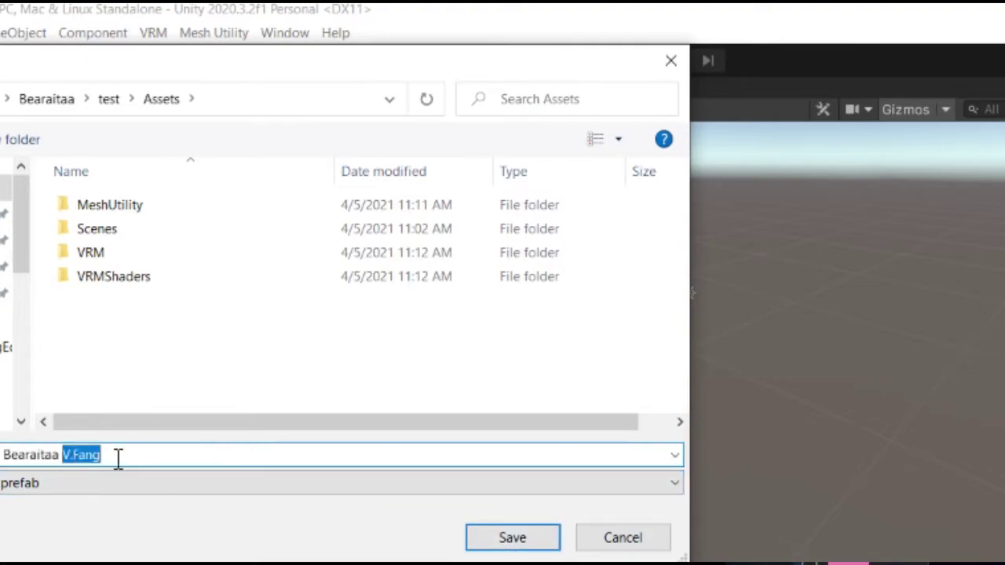
pyautogui.write('Tes')
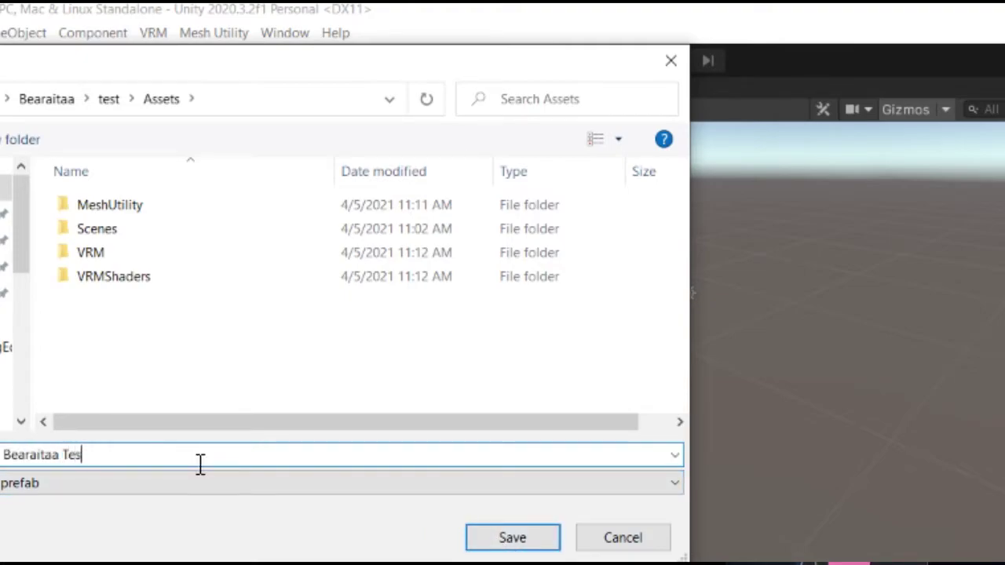
pyautogui.write('t')
pyautogui.click(476, 540)
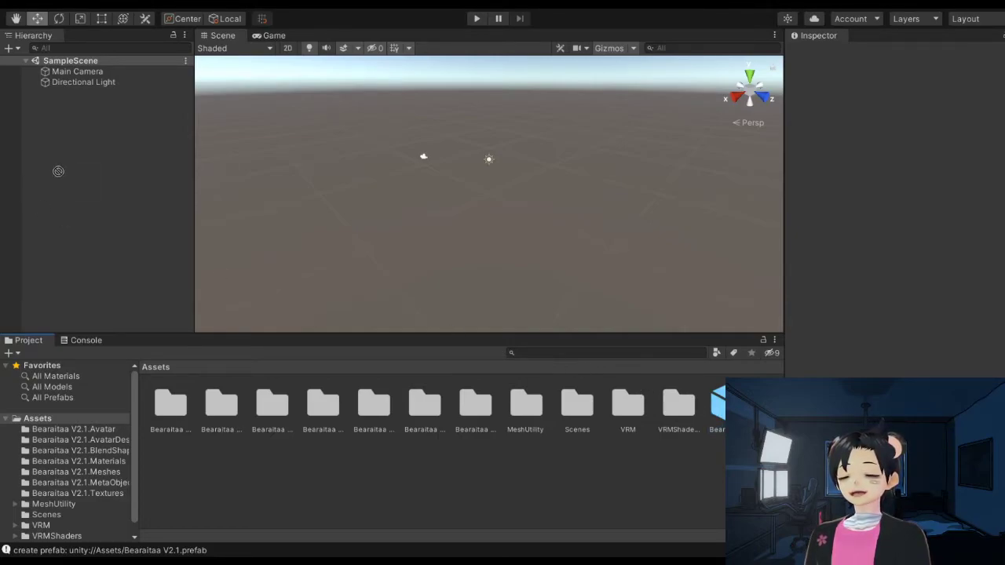
# Drag the Bearaitaa V2.1 prefab into the Hierarchy and widen the Project folder tree
pyautogui.moveTo(59, 172); pyautogui.dragTo(103, 119)
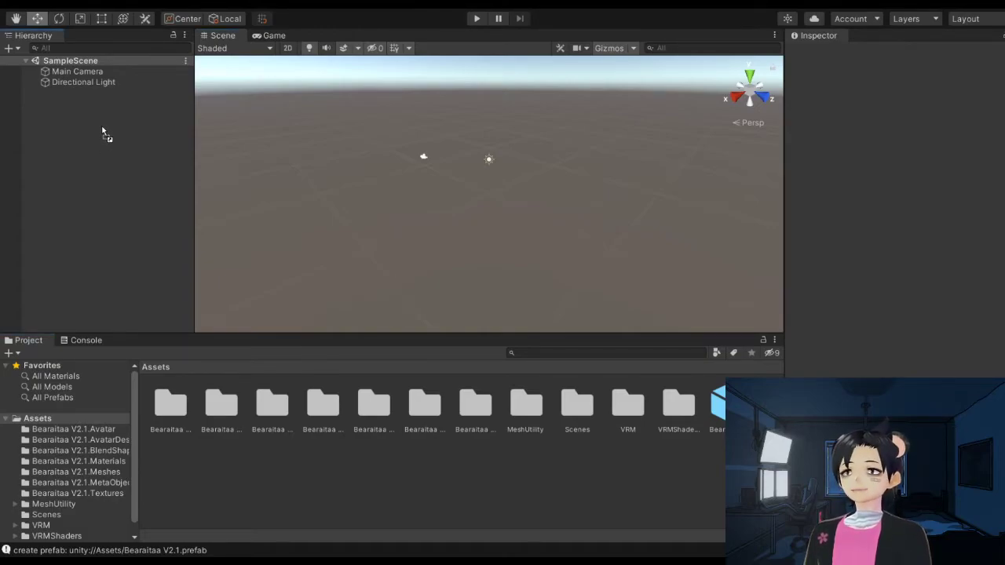
pyautogui.moveTo(103, 133); pyautogui.dragTo(103, 134)
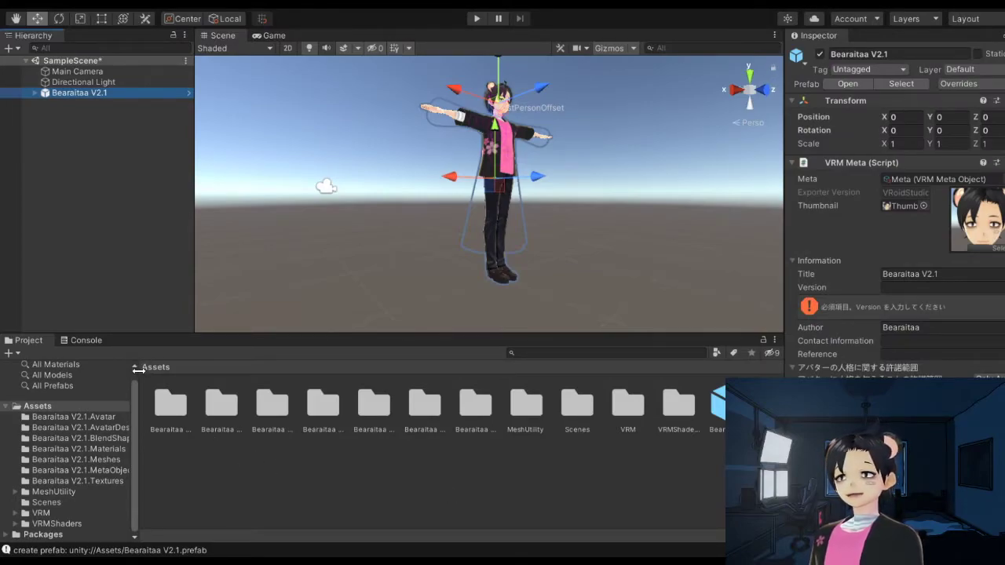
pyautogui.moveTo(138, 370); pyautogui.dragTo(181, 375)
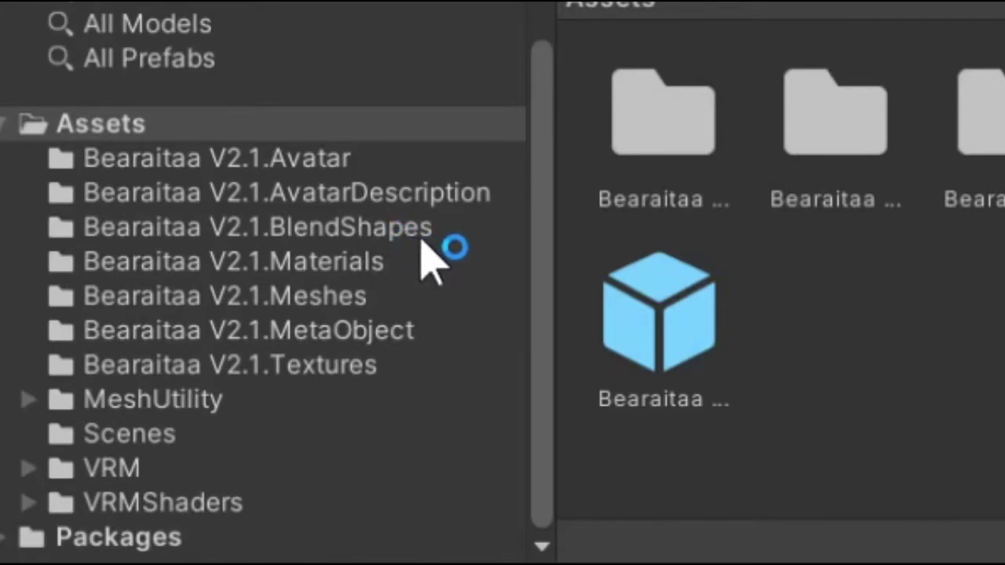
# Open the Bearaitaa V2.1.BlendShapes folder and load its BlendShape asset in the Inspector
pyautogui.click(395, 236)
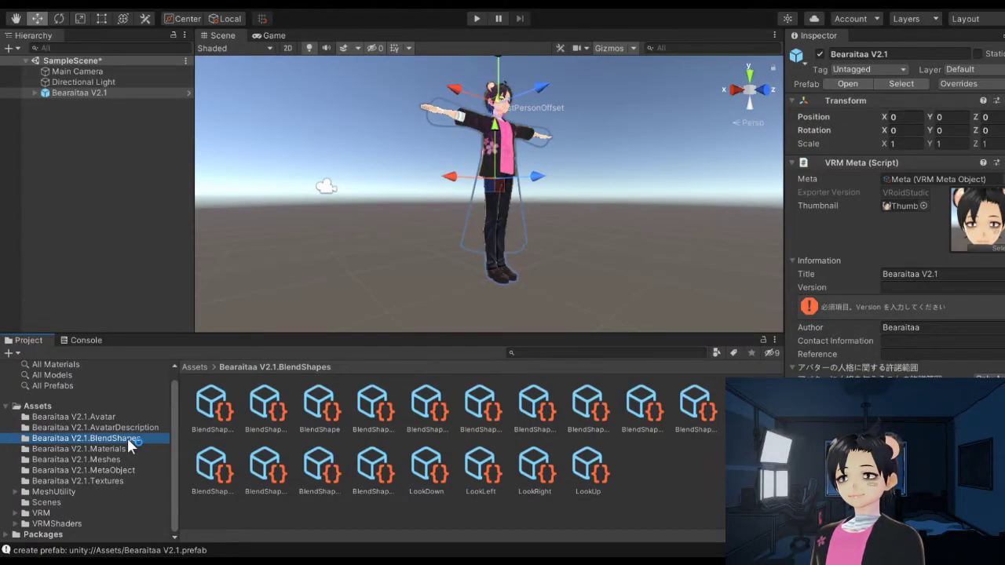
pyautogui.click(320, 404)
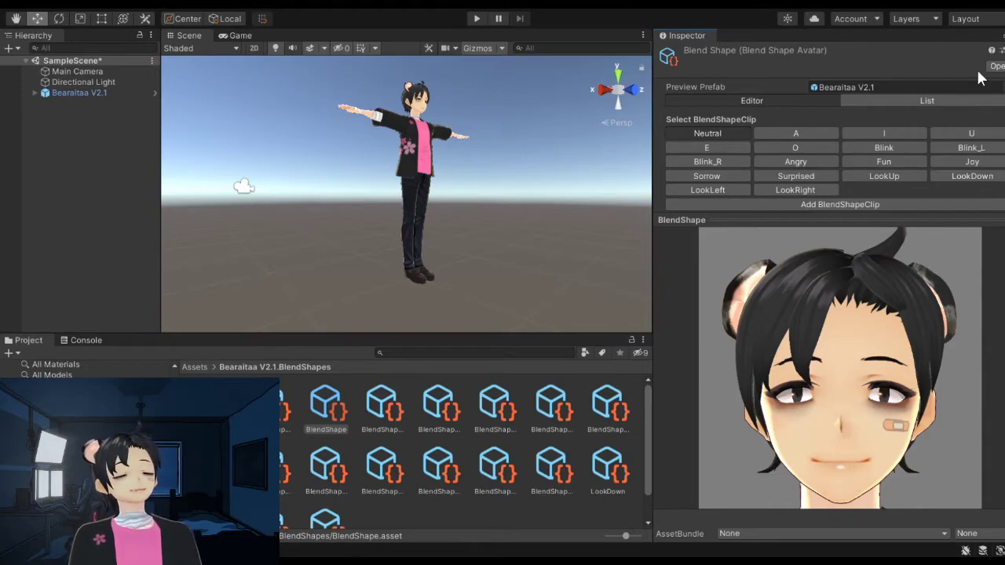
# Preview the A, I, U, E and O mouth clips, finishing back on A
pyautogui.click(790, 131)
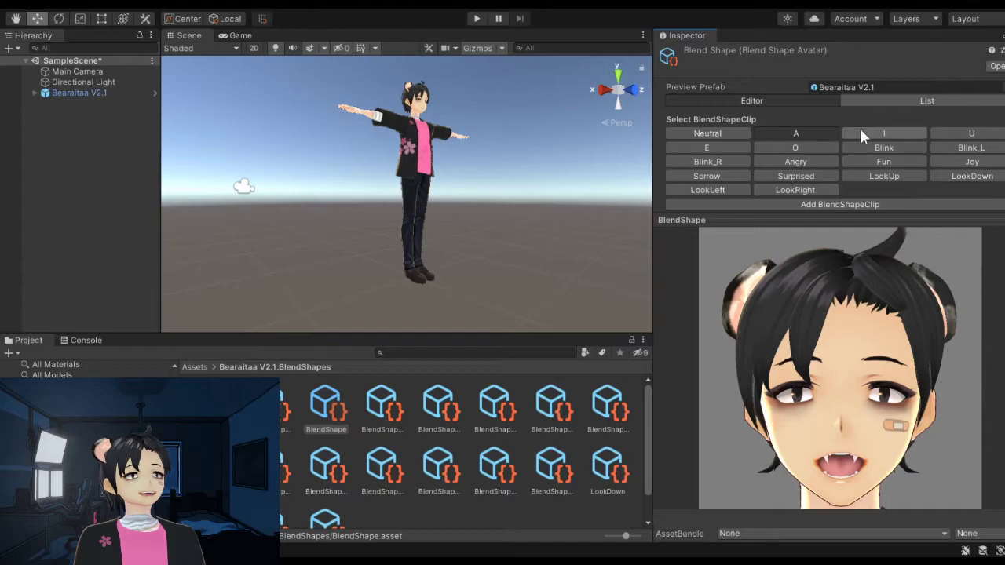
pyautogui.click(884, 132)
pyautogui.click(933, 133)
pyautogui.click(738, 147)
pyautogui.click(799, 145)
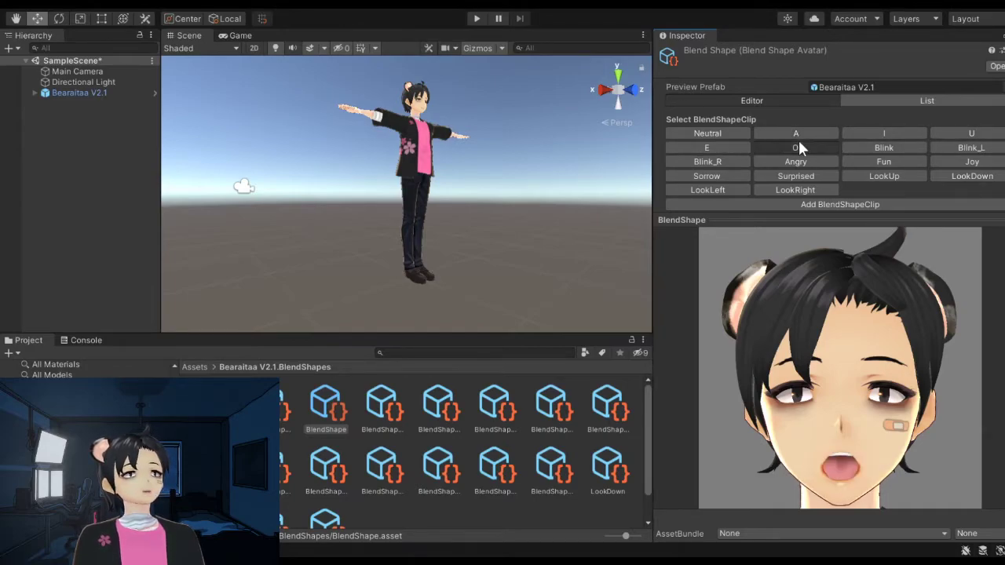
pyautogui.click(799, 132)
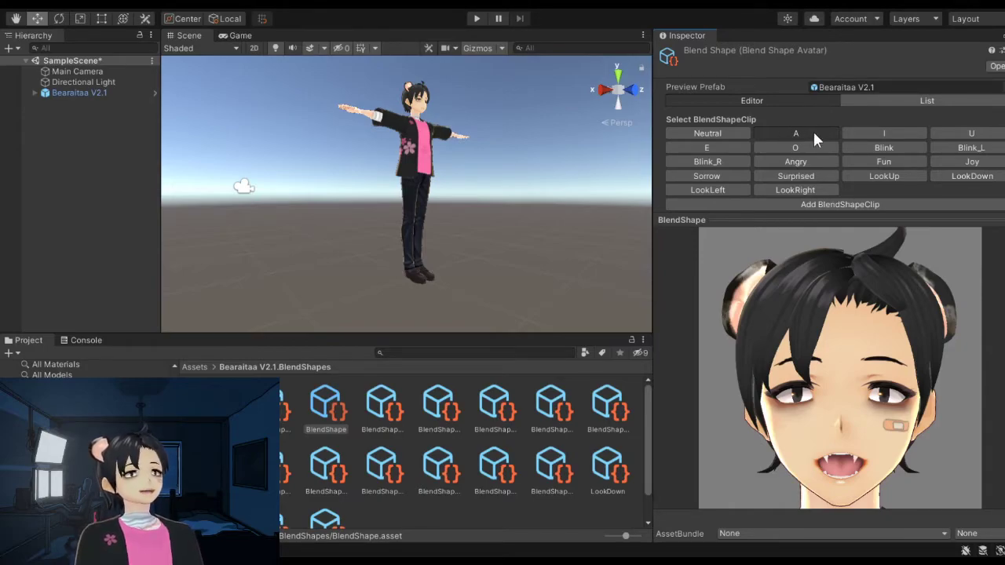
# Expand the Face blend-shape sliders and scroll down toward the fang rows
pyautogui.scroll(-3, 837, 137)
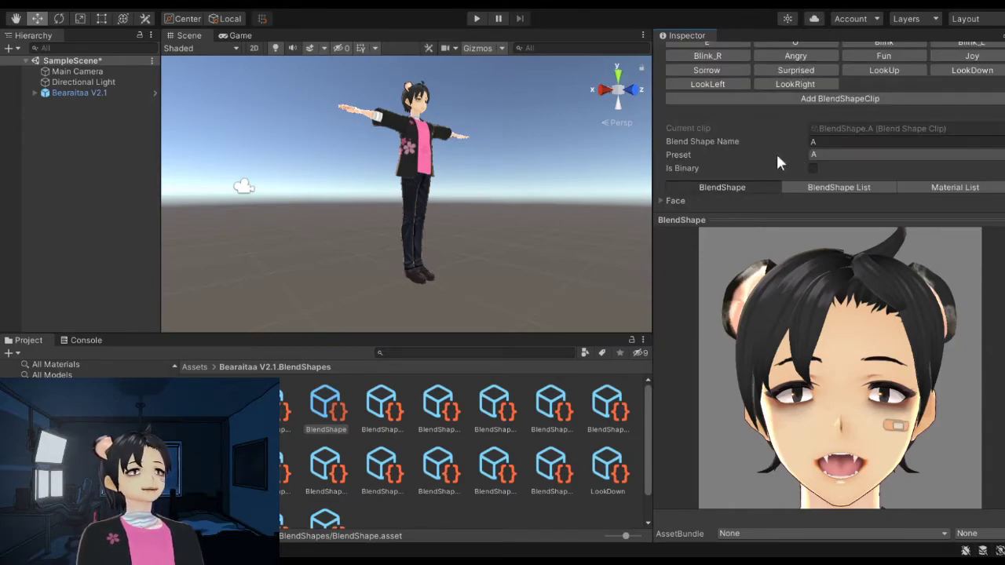
pyautogui.click(661, 201)
pyautogui.scroll(-3, 771, 181)
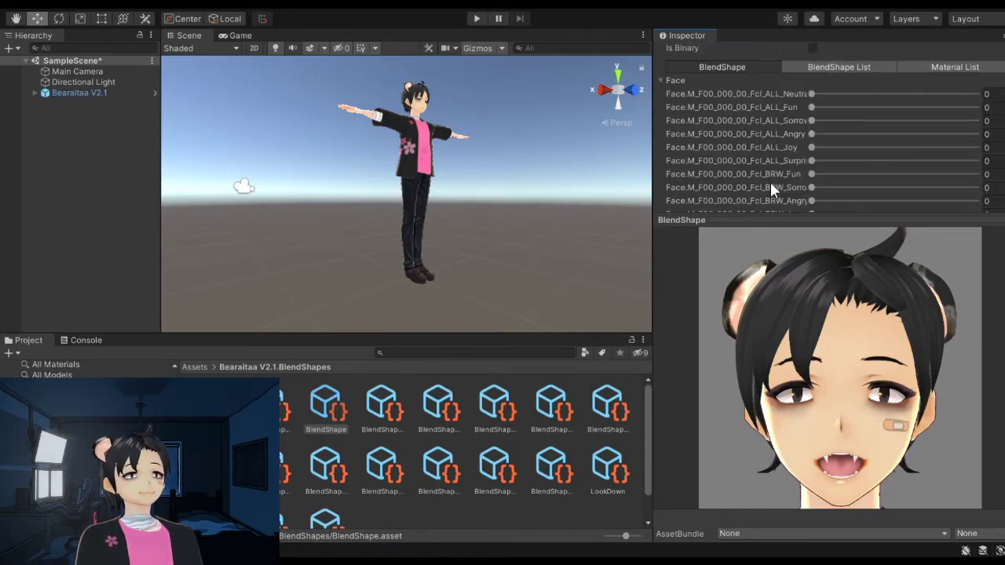
pyautogui.scroll(-3, 771, 180)
pyautogui.scroll(-3, 771, 182)
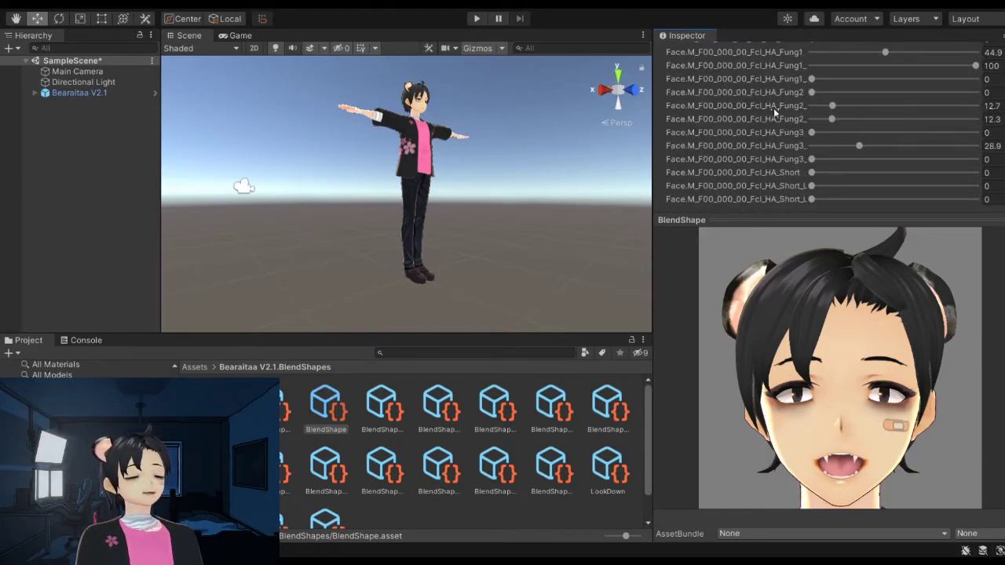
# Widen the Inspector until the full HA_Fung names and their weights are readable
pyautogui.moveTo(652, 134)
pyautogui.mouseDown()
pyautogui.moveTo(641, 135)
pyautogui.moveTo(698, 135)
pyautogui.mouseUp()
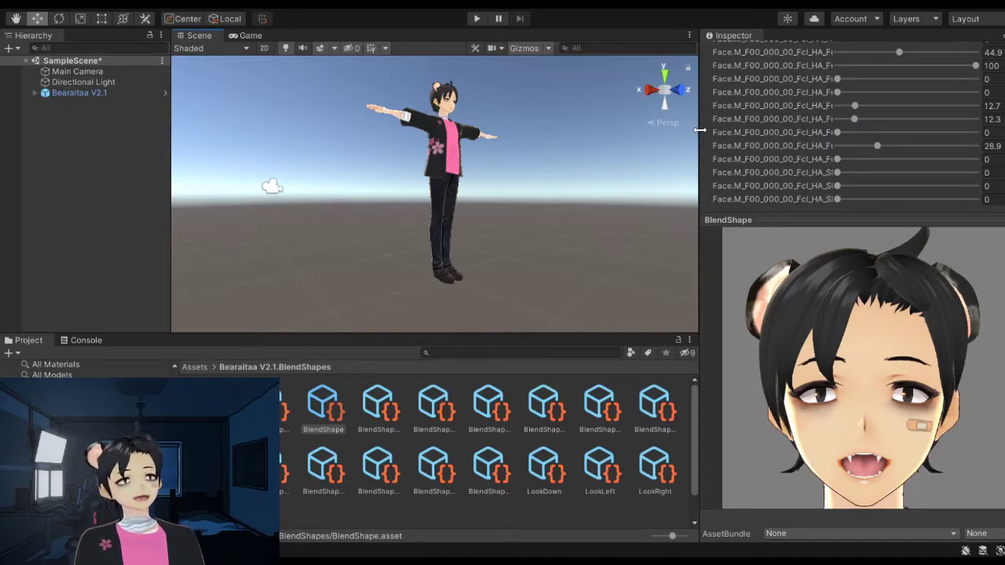
pyautogui.moveTo(699, 132); pyautogui.dragTo(625, 130)
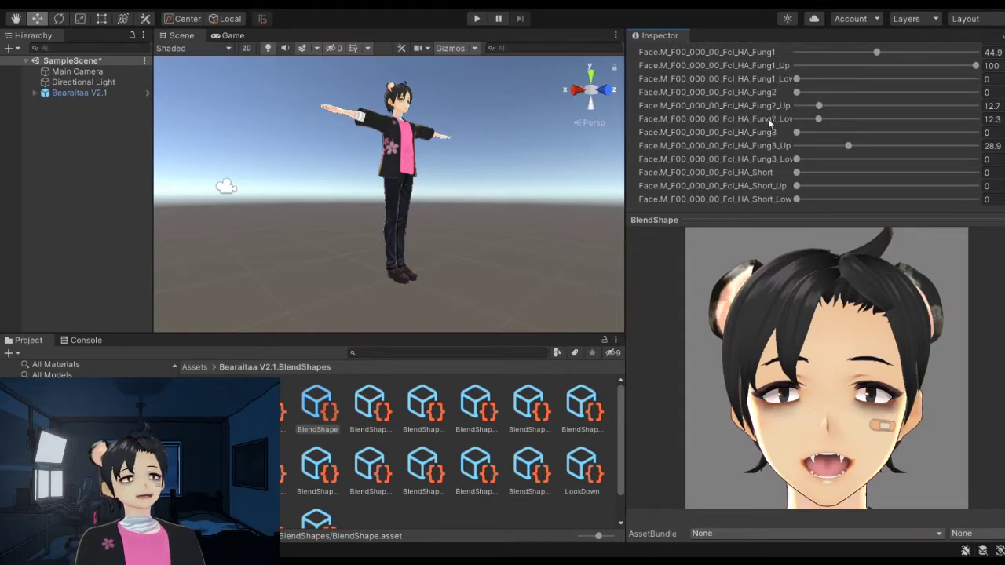
pyautogui.scroll(3, 774, 126)
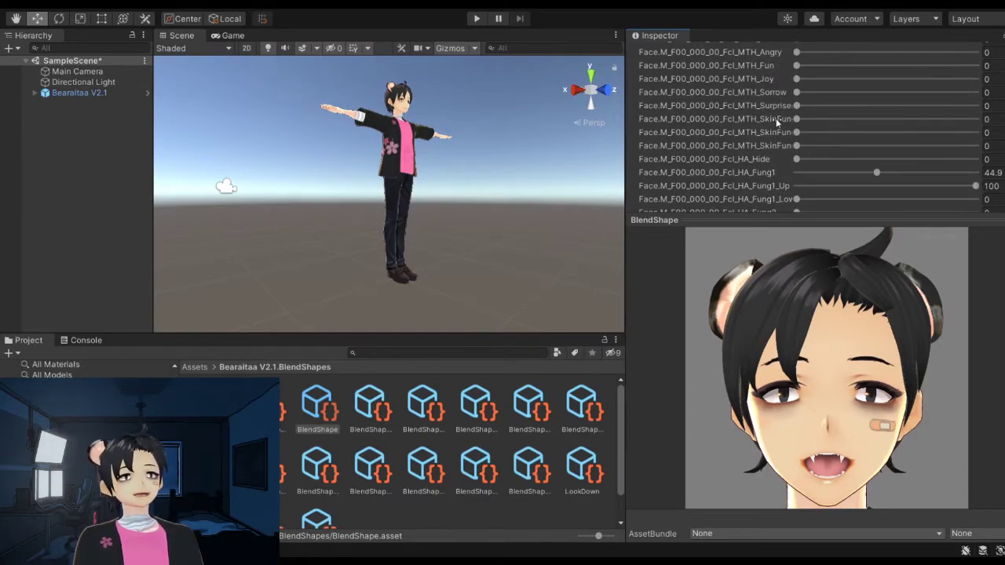
pyautogui.scroll(-3, 781, 130)
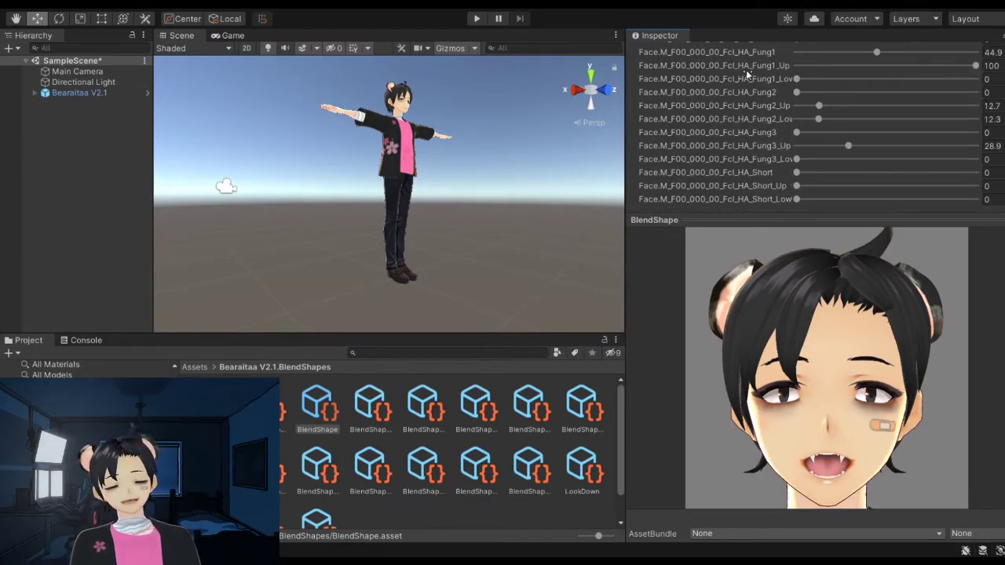
pyautogui.scroll(3, 754, 80)
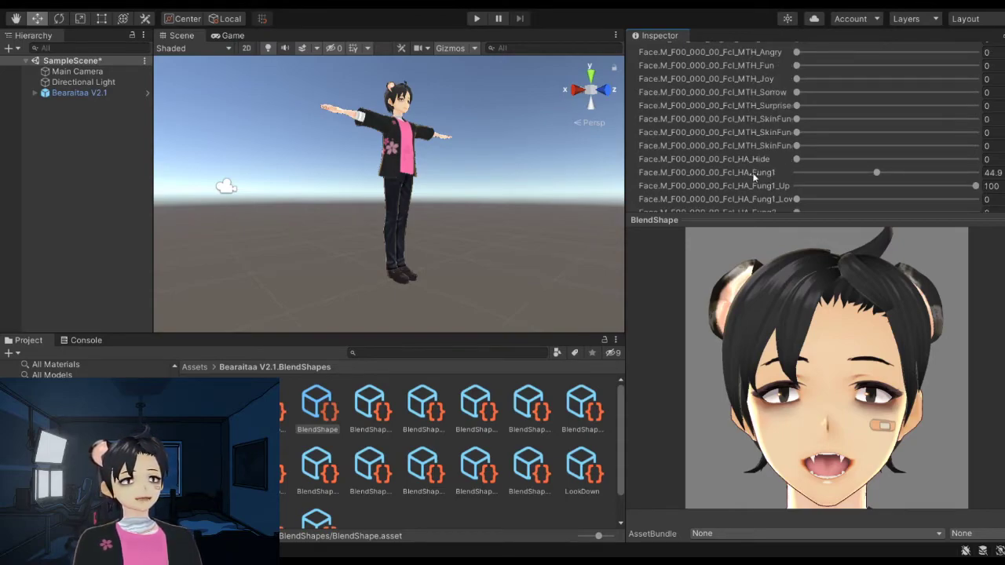
pyautogui.scroll(-3, 748, 174)
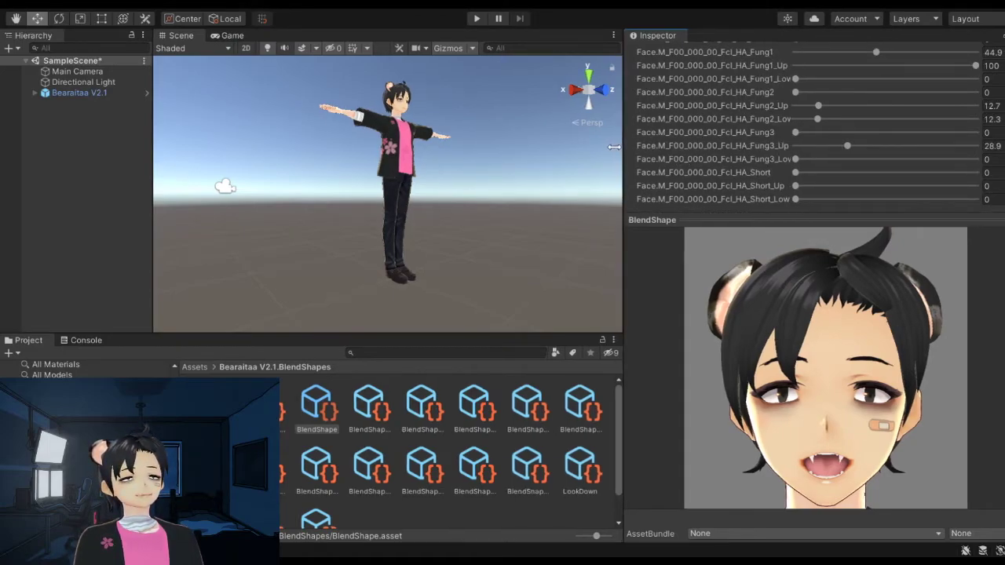
pyautogui.moveTo(627, 146); pyautogui.dragTo(598, 146)
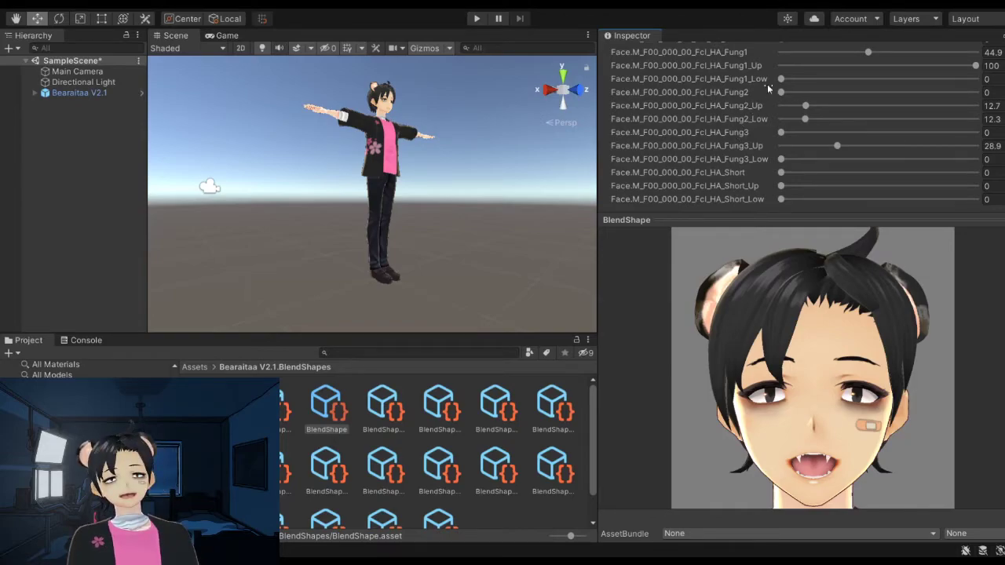
pyautogui.scroll(3, 738, 110)
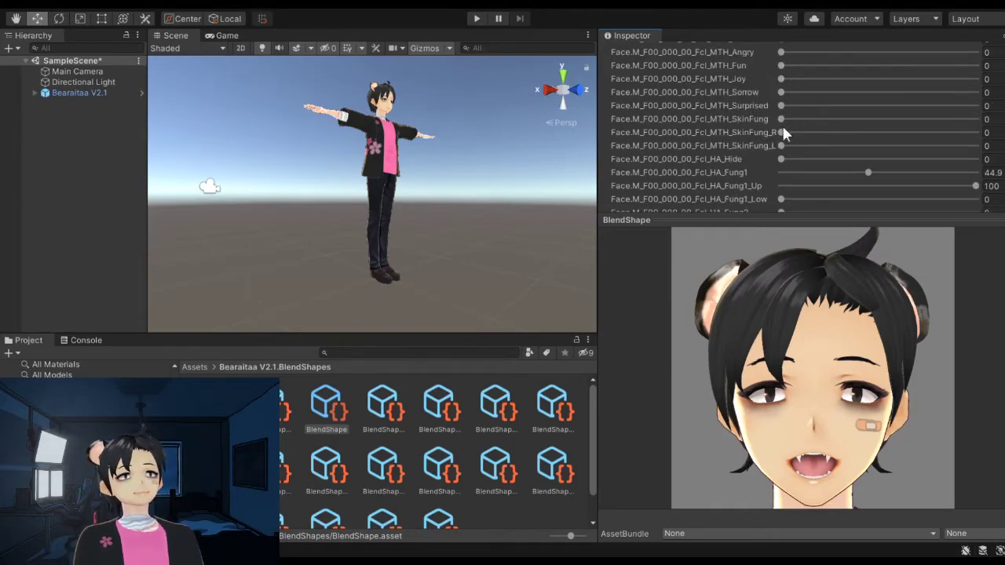
pyautogui.scroll(-2, 863, 125)
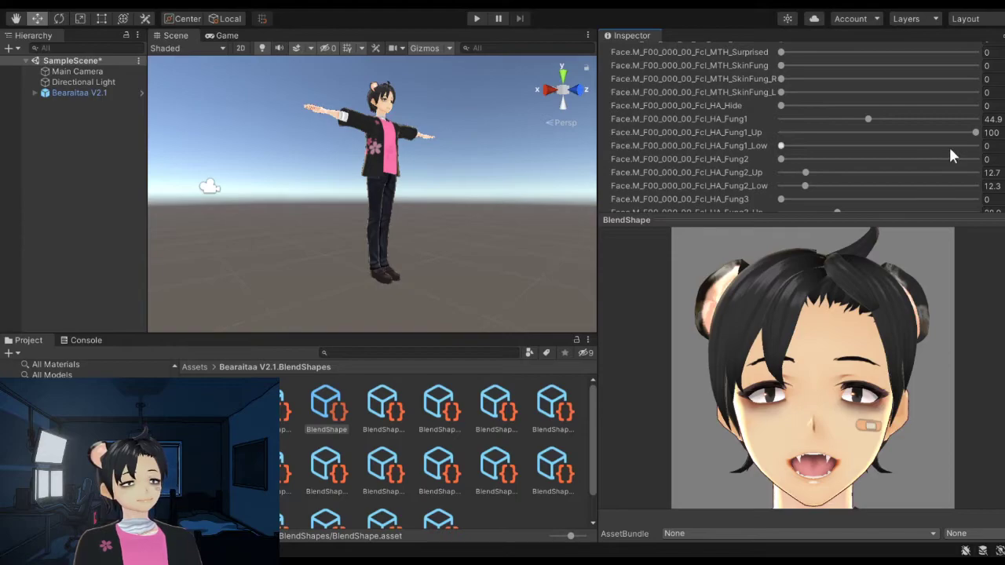
pyautogui.scroll(-1, 814, 141)
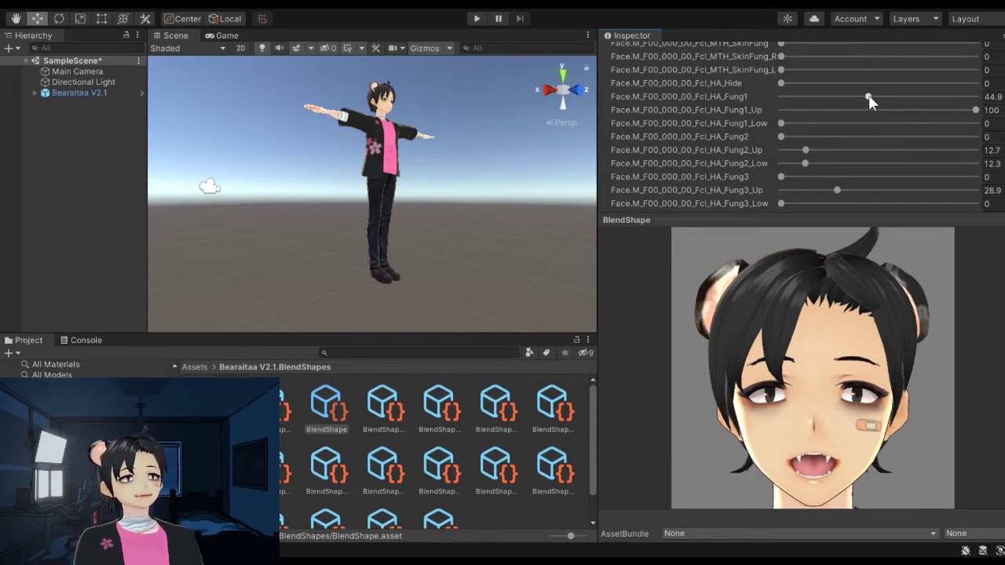
# Test the Fung1 and Fung1_Up fang sliders, restoring them to 44.9 and 100
pyautogui.moveTo(869, 96); pyautogui.dragTo(777, 96)
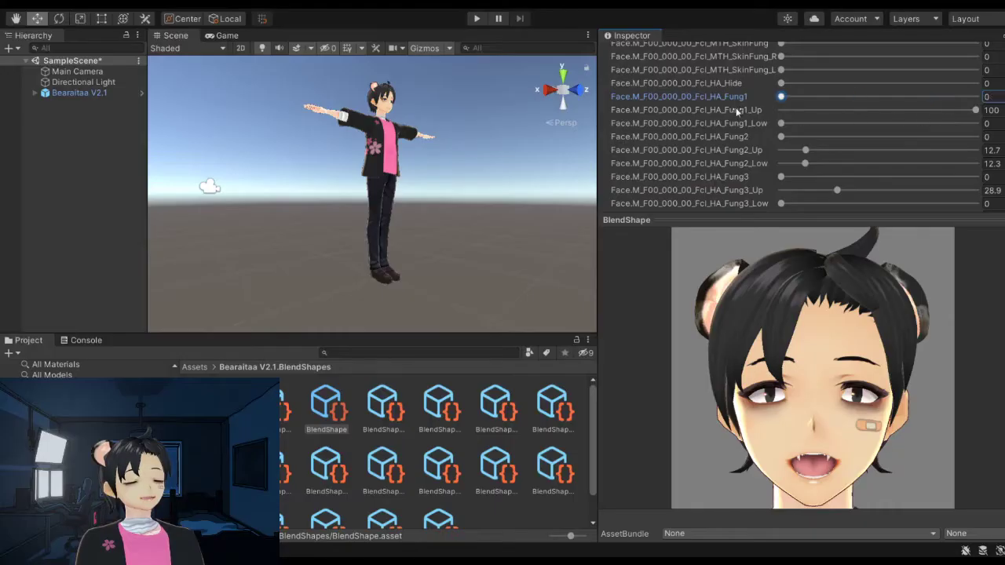
pyautogui.moveTo(784, 96)
pyautogui.mouseDown()
pyautogui.moveTo(756, 114)
pyautogui.moveTo(864, 115)
pyautogui.moveTo(872, 103)
pyautogui.mouseUp()
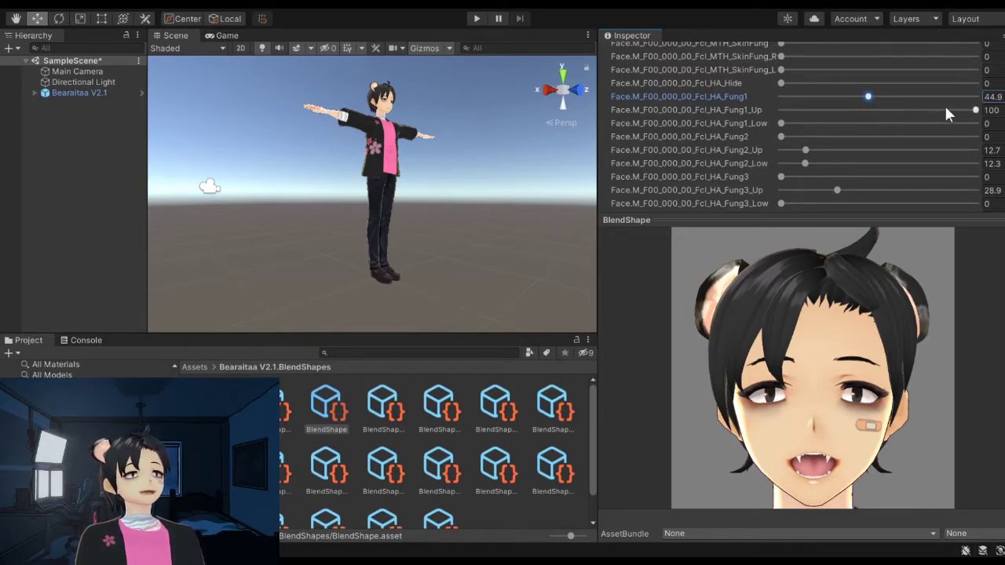
pyautogui.click(975, 110)
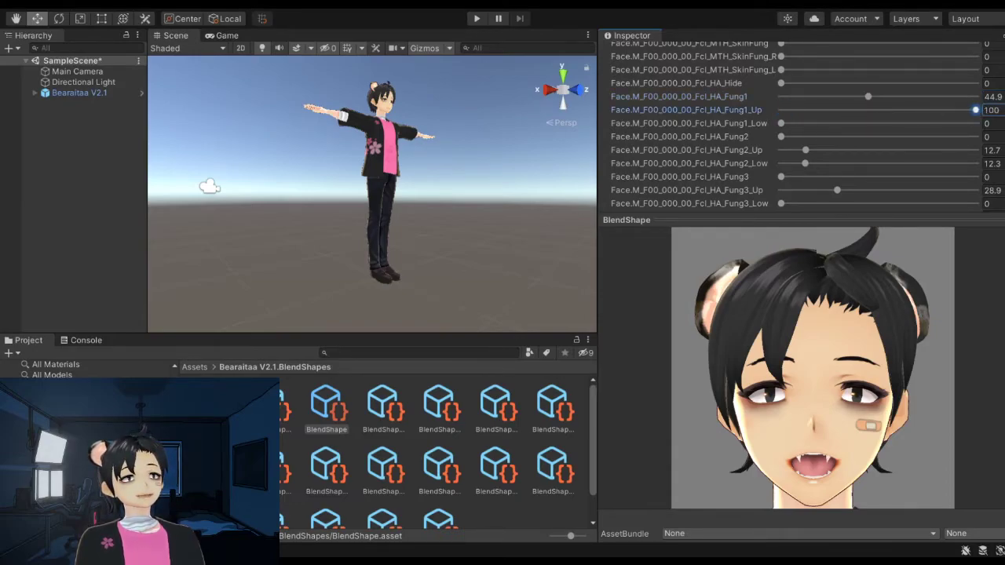
pyautogui.moveTo(976, 110); pyautogui.dragTo(955, 110)
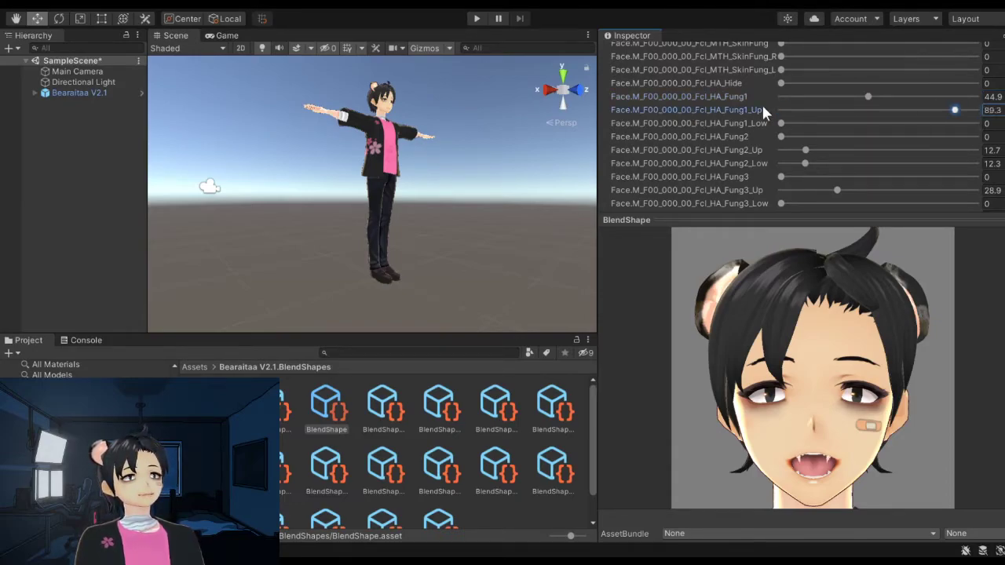
pyautogui.moveTo(766, 112); pyautogui.dragTo(795, 110)
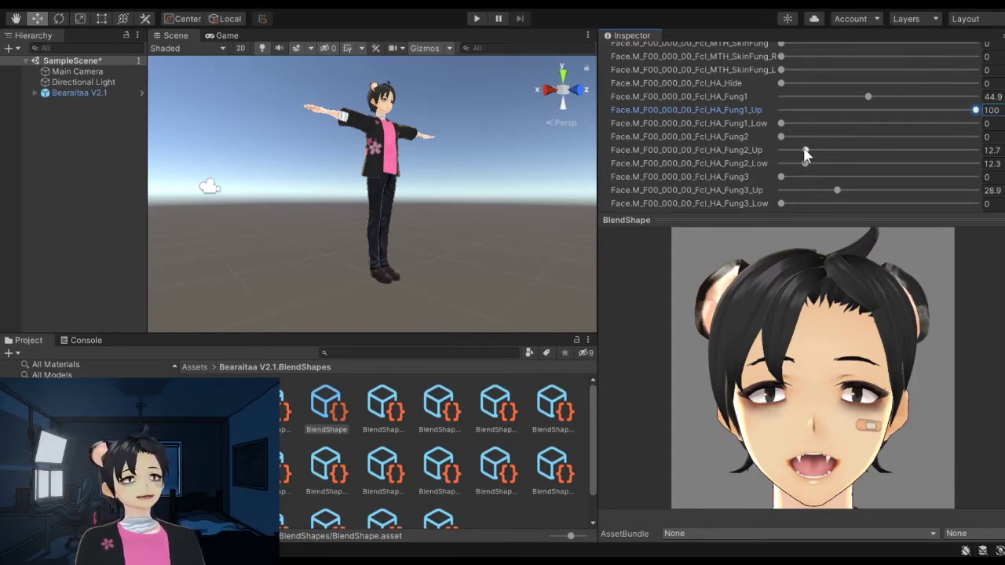
# Preview Fung2_Up and Fung2_Low, then set Fung3_Up to 28.9 and return to the clip list
pyautogui.moveTo(805, 153)
pyautogui.mouseDown()
pyautogui.moveTo(999, 165)
pyautogui.moveTo(803, 155)
pyautogui.moveTo(882, 163)
pyautogui.mouseUp()
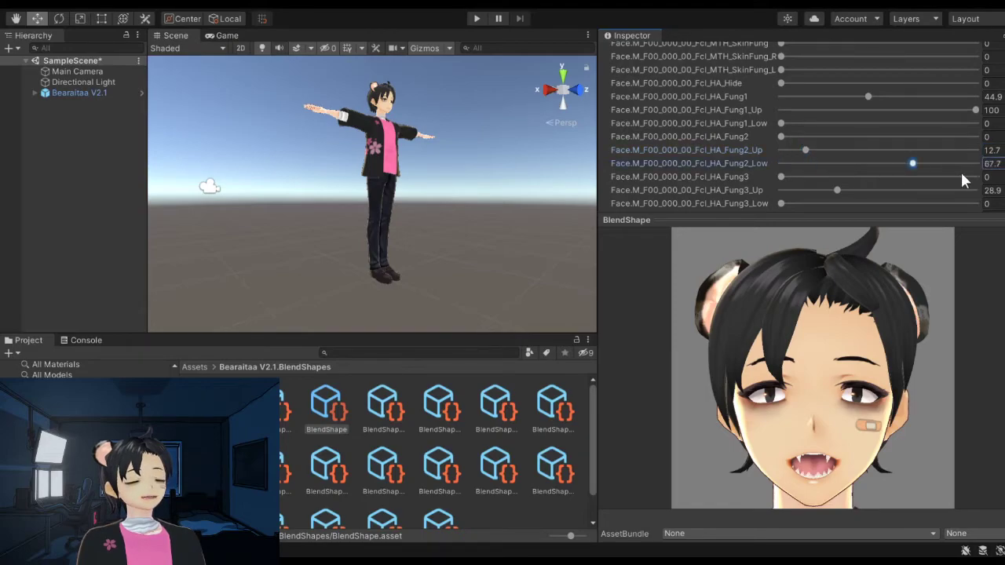
pyautogui.moveTo(756, 163)
pyautogui.mouseDown()
pyautogui.moveTo(805, 163)
pyautogui.moveTo(832, 191)
pyautogui.moveTo(814, 199)
pyautogui.mouseUp()
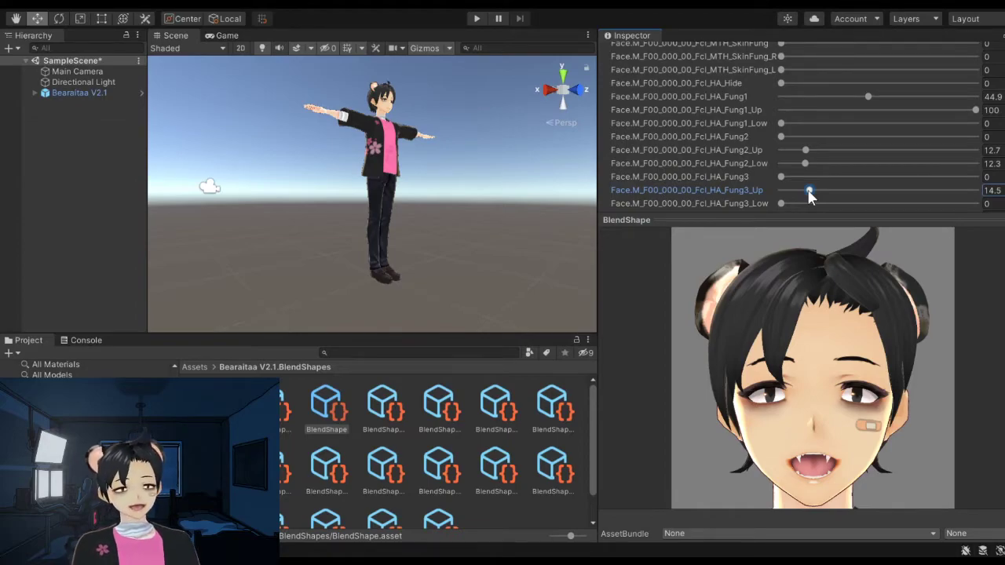
pyautogui.click(1001, 191)
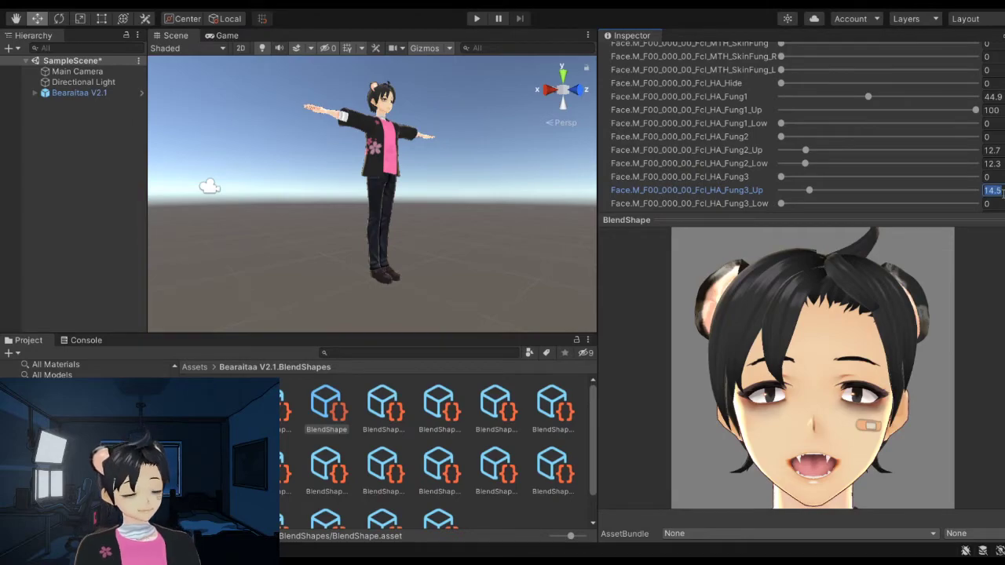
pyautogui.write('28')
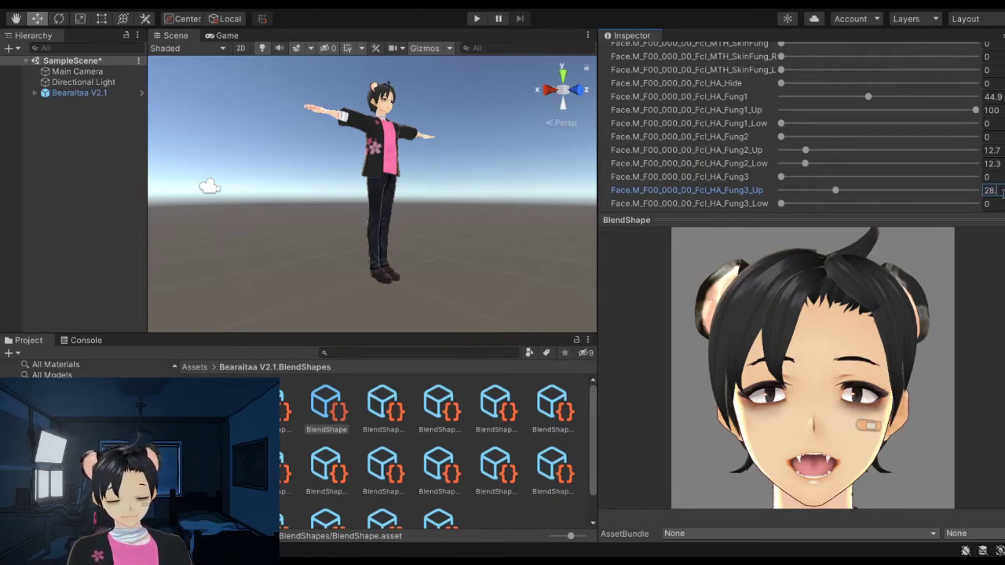
pyautogui.write('.9')
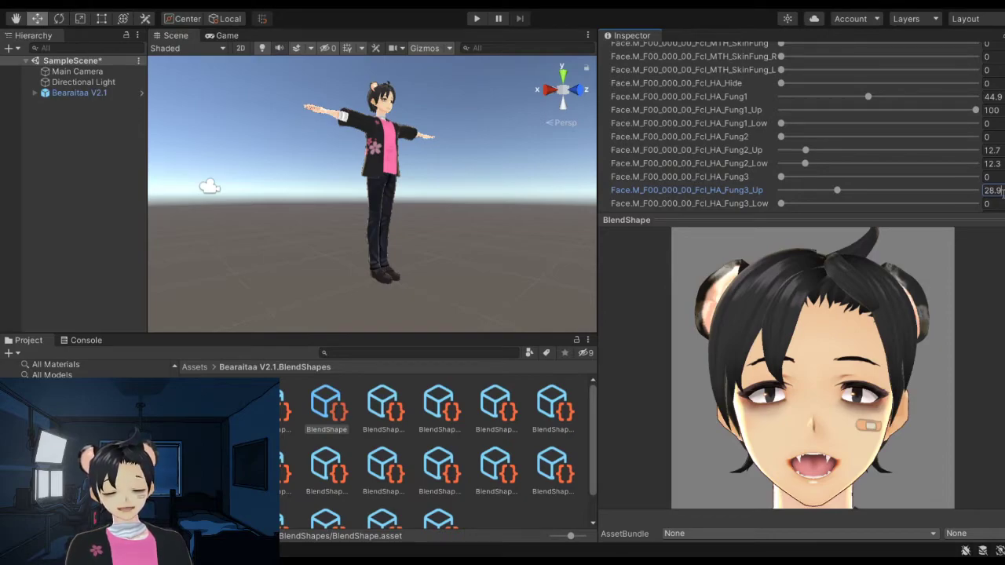
pyautogui.press('Return')
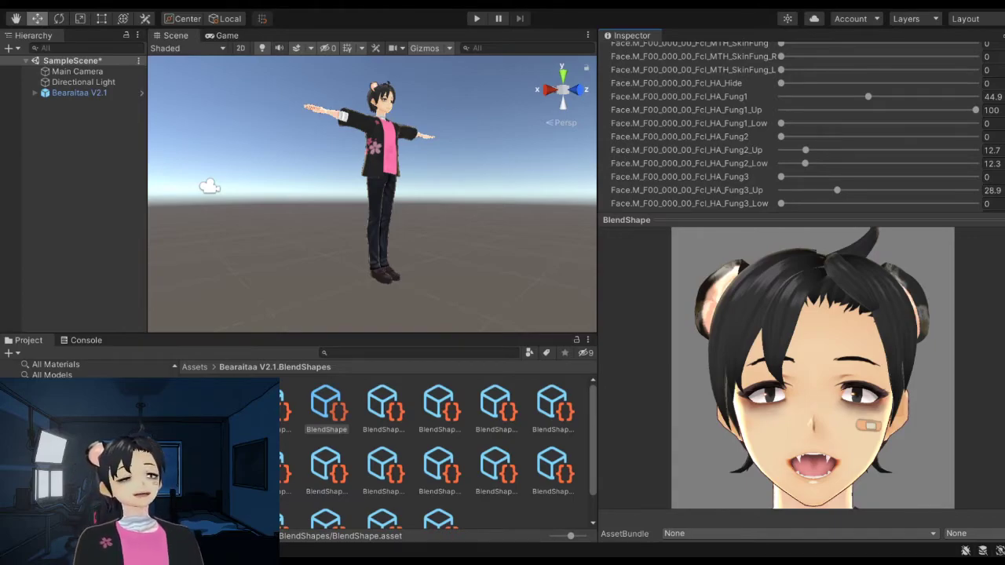
pyautogui.scroll(15, 652, 130)
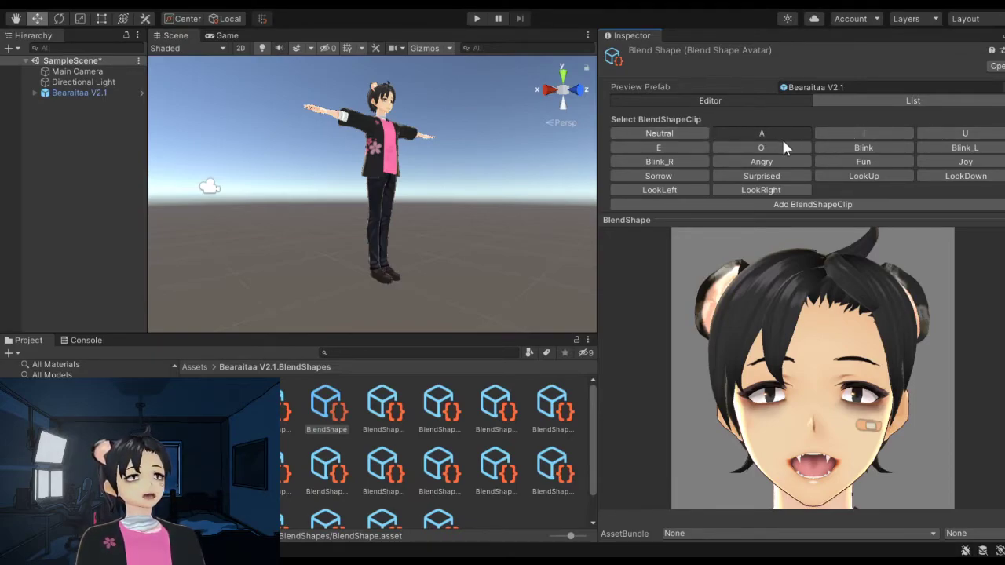
# Preview the Blink, Blink_L and Blink_R eye clips
pyautogui.click(870, 146)
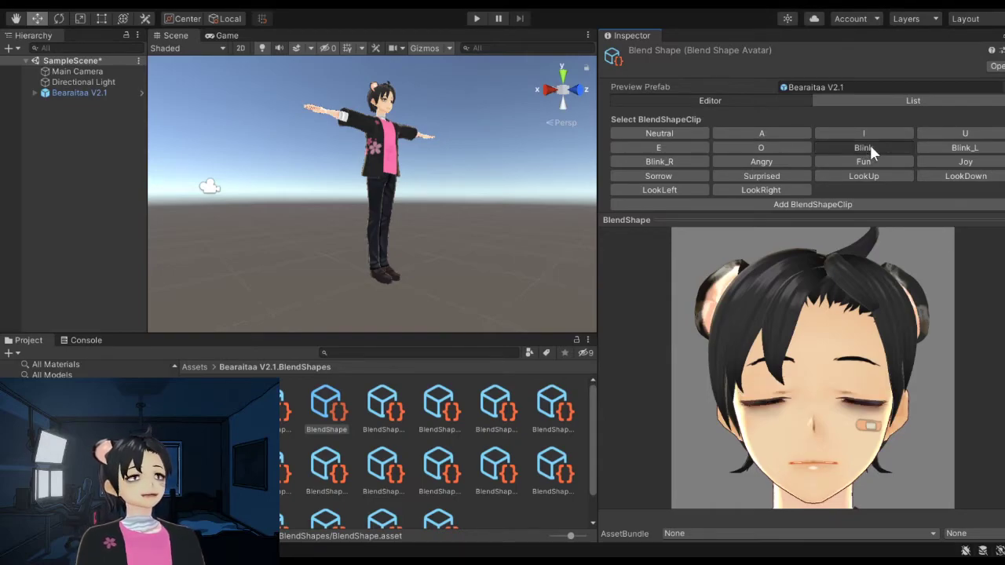
pyautogui.click(974, 149)
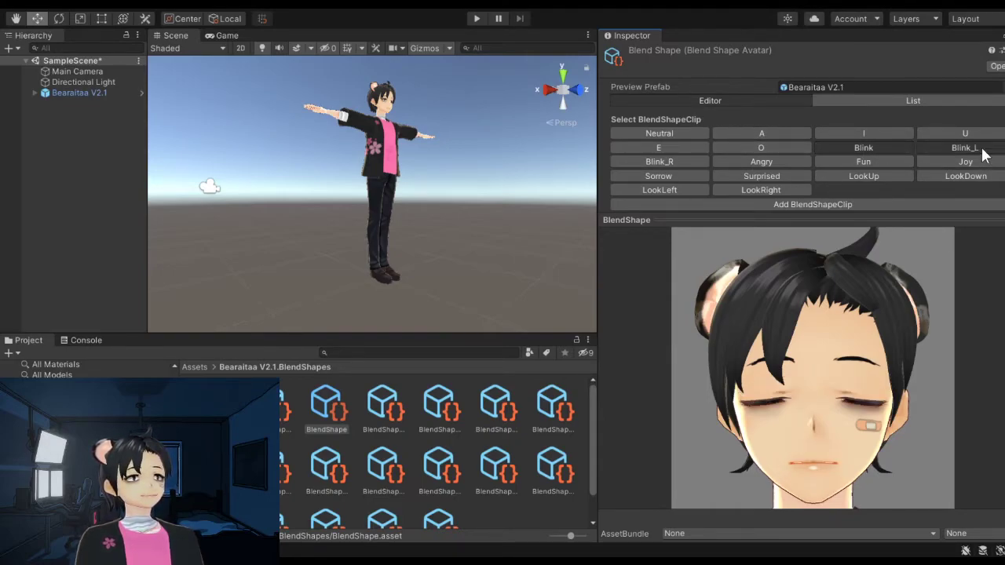
pyautogui.click(683, 161)
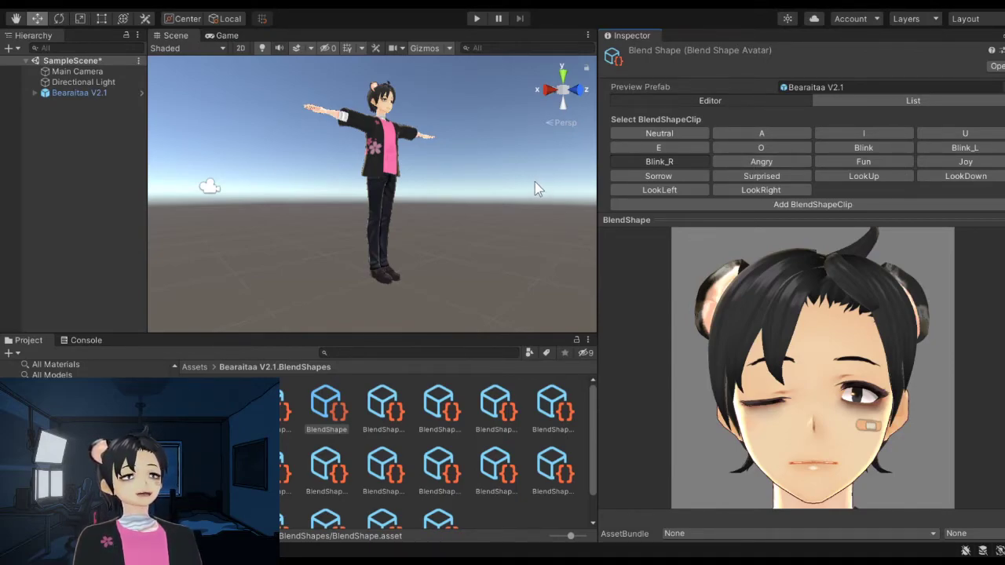
# Preview Neutral and the I, U, A, E, O mouth clips, then recheck Blink and Blink_L
pyautogui.click(671, 133)
pyautogui.click(826, 131)
pyautogui.click(970, 133)
pyautogui.click(758, 135)
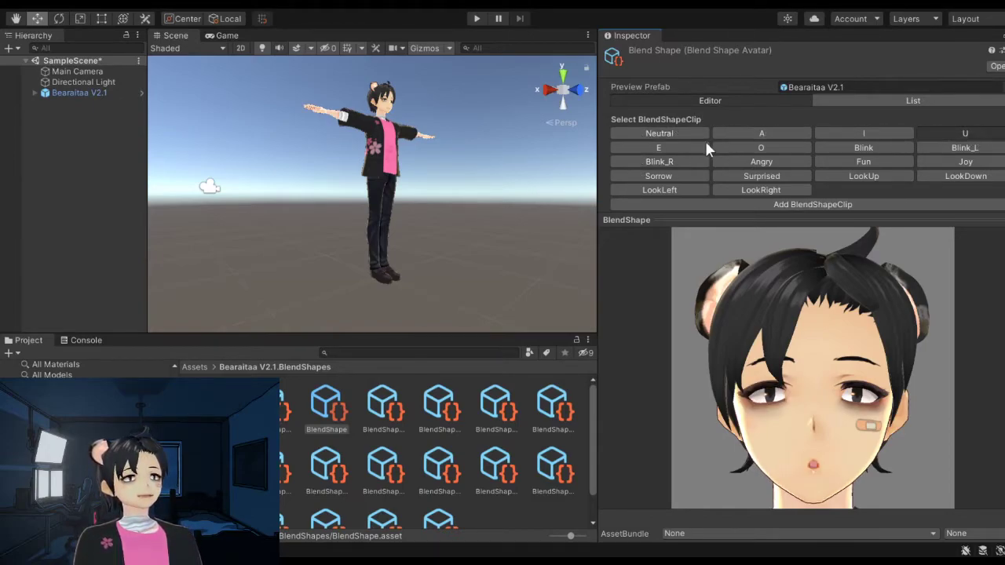
pyautogui.click(674, 147)
pyautogui.click(765, 146)
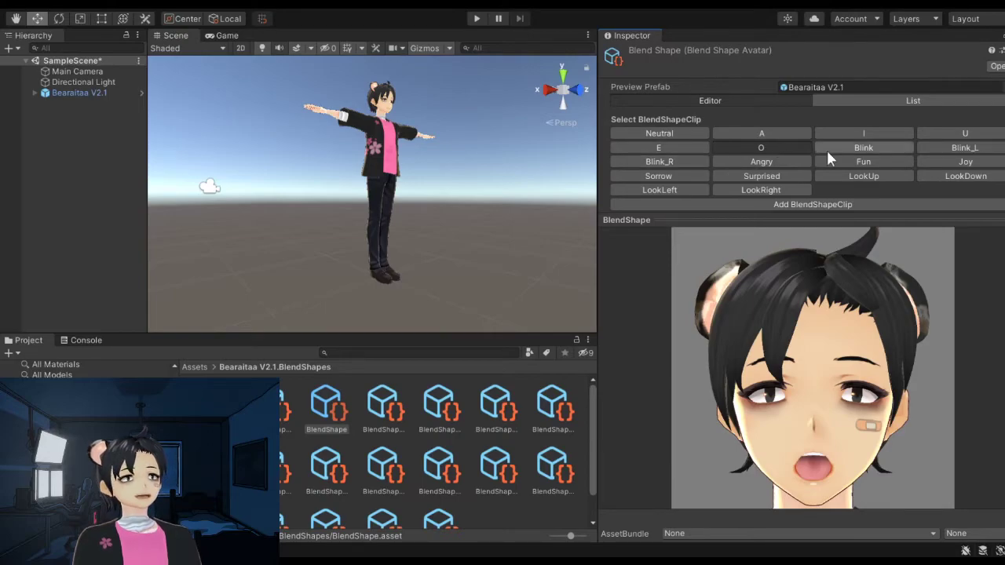
pyautogui.click(858, 149)
pyautogui.click(956, 149)
pyautogui.scroll(-10, 864, 196)
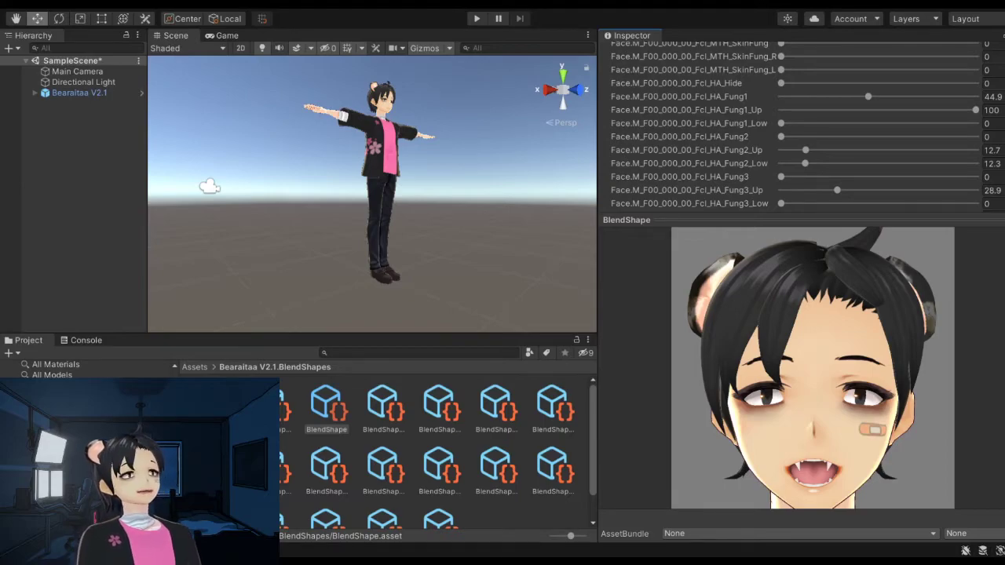
# Give the current mouth clip fang weights 44.9, 100, Fung2_Up 12.7, Fung2_Low 12 and Fung3_Up 28.9
pyautogui.scroll(5, 888, 136)
pyautogui.scroll(10, 836, 107)
pyautogui.scroll(-2, 716, 138)
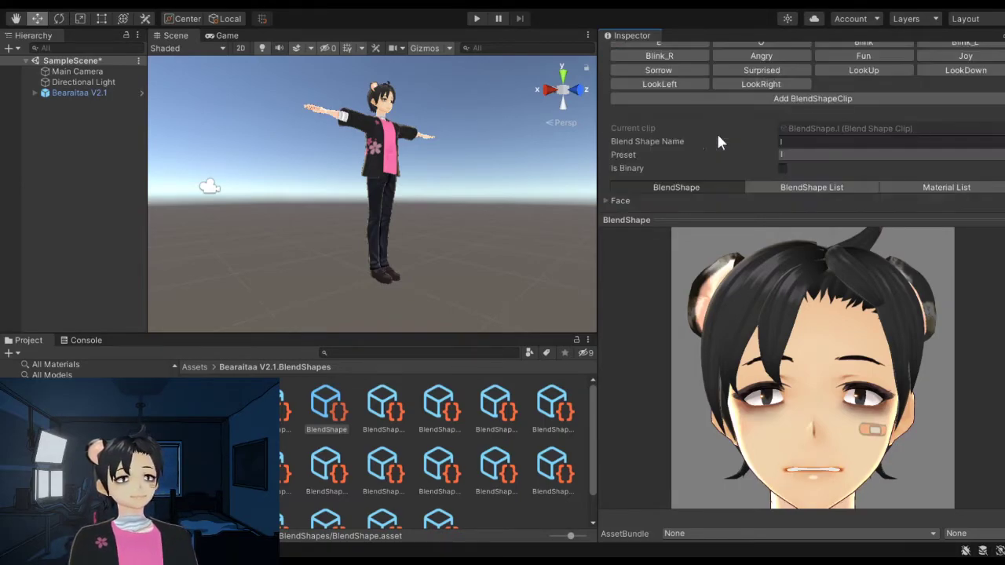
pyautogui.click(609, 202)
pyautogui.scroll(-5, 710, 166)
pyautogui.scroll(-2, 864, 133)
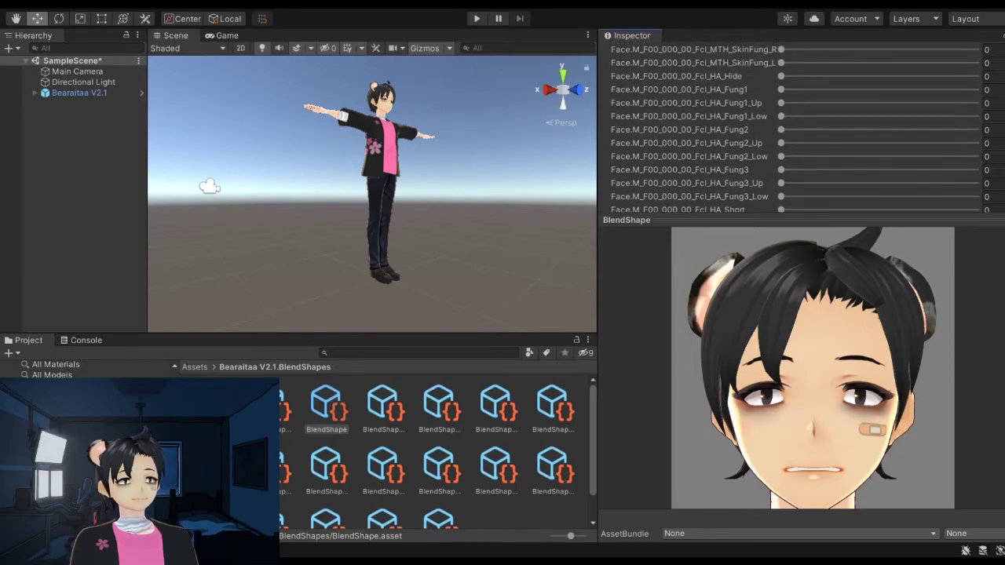
pyautogui.write('44')
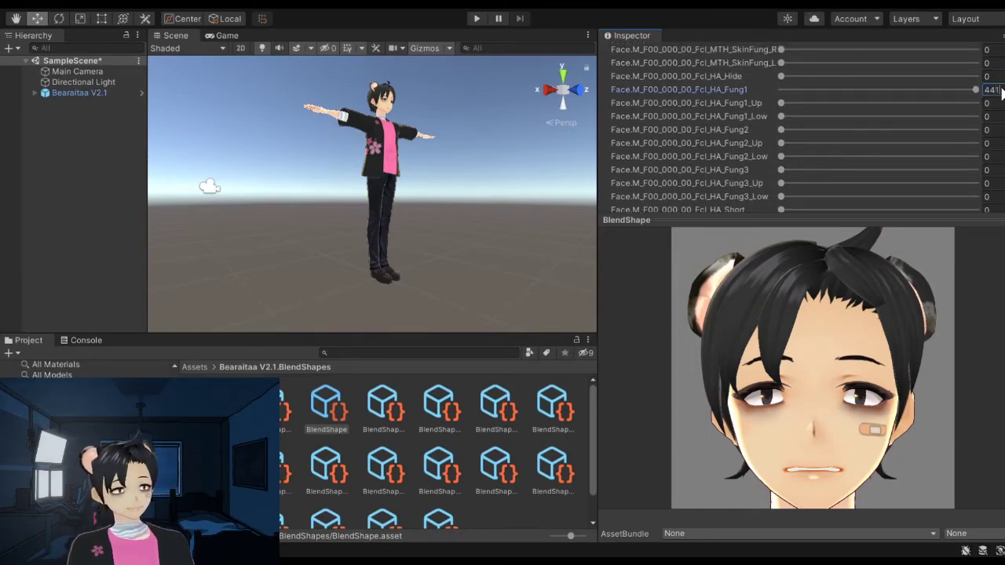
pyautogui.write('.9')
pyautogui.click(999, 103)
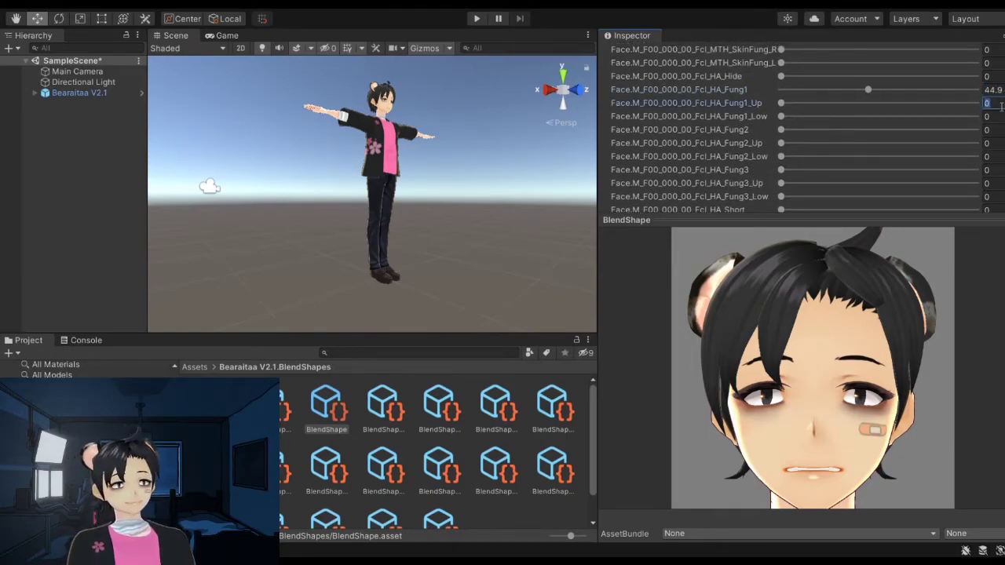
pyautogui.write('100')
pyautogui.click(991, 143)
pyautogui.write('12.7')
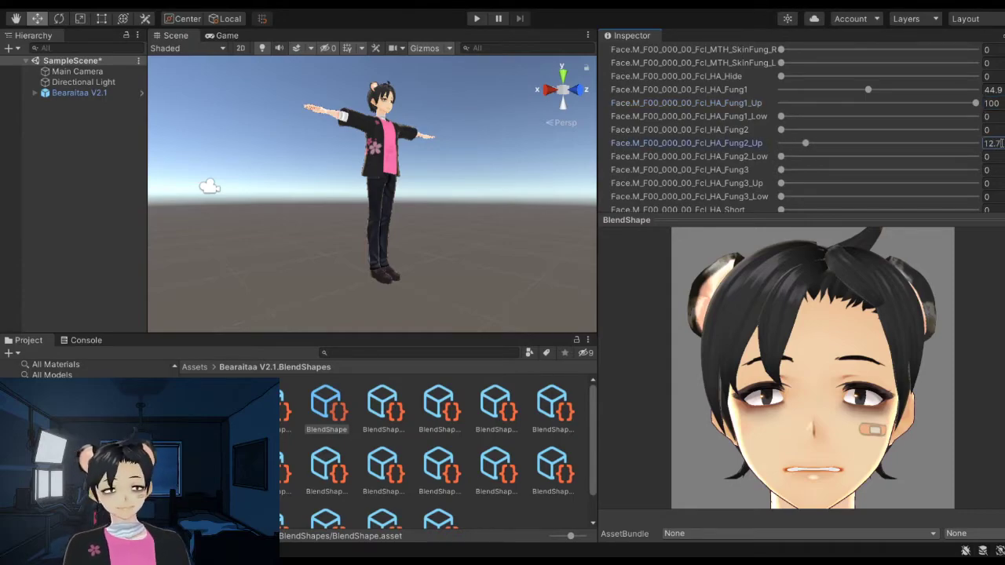
pyautogui.click(991, 156)
pyautogui.write('12.3')
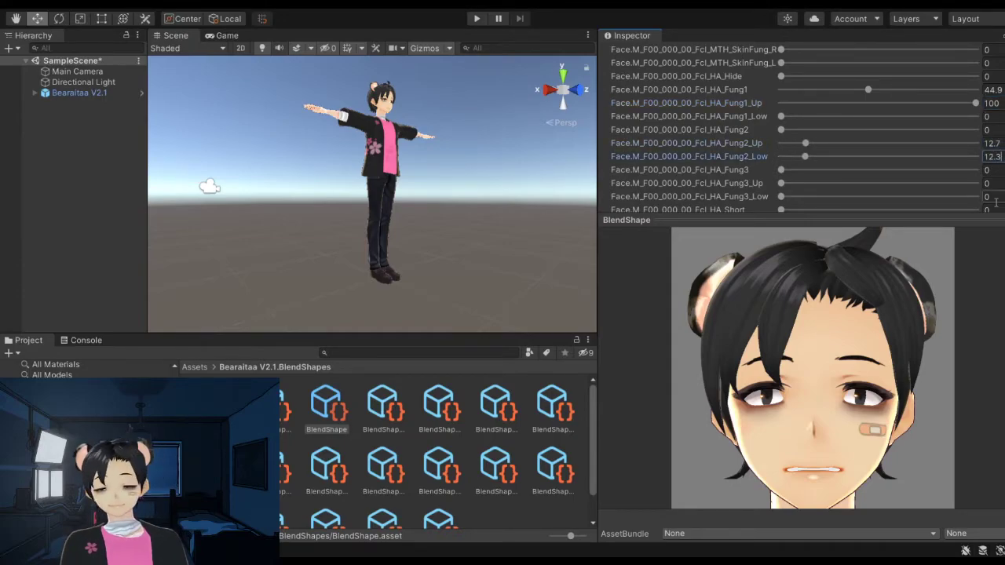
pyautogui.click(992, 183)
pyautogui.write('28.9')
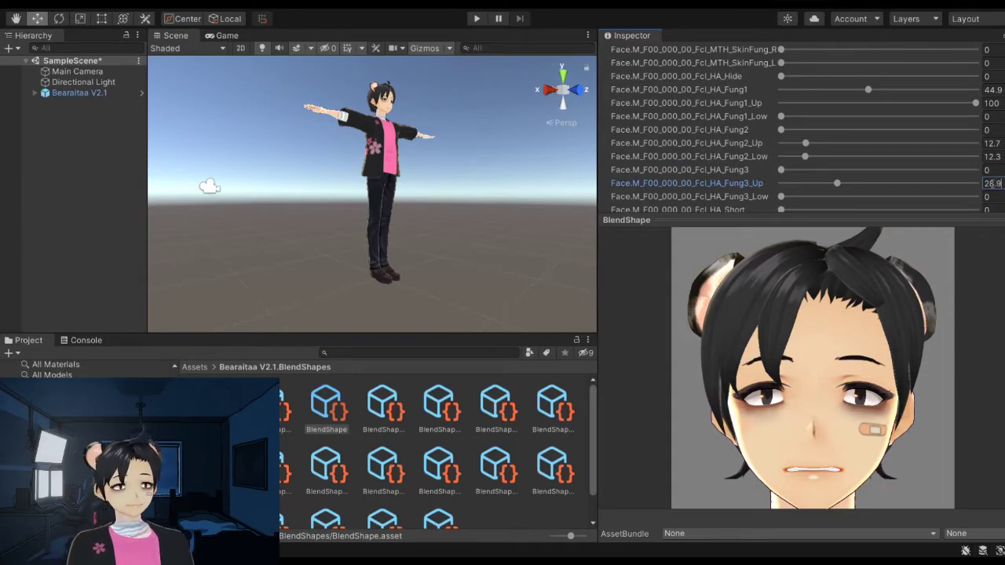
# Give the U clip fang weights 44.9, 100, 12.7, 12.3 and 29
pyautogui.scroll(10, 907, 142)
pyautogui.scroll(-5, 919, 149)
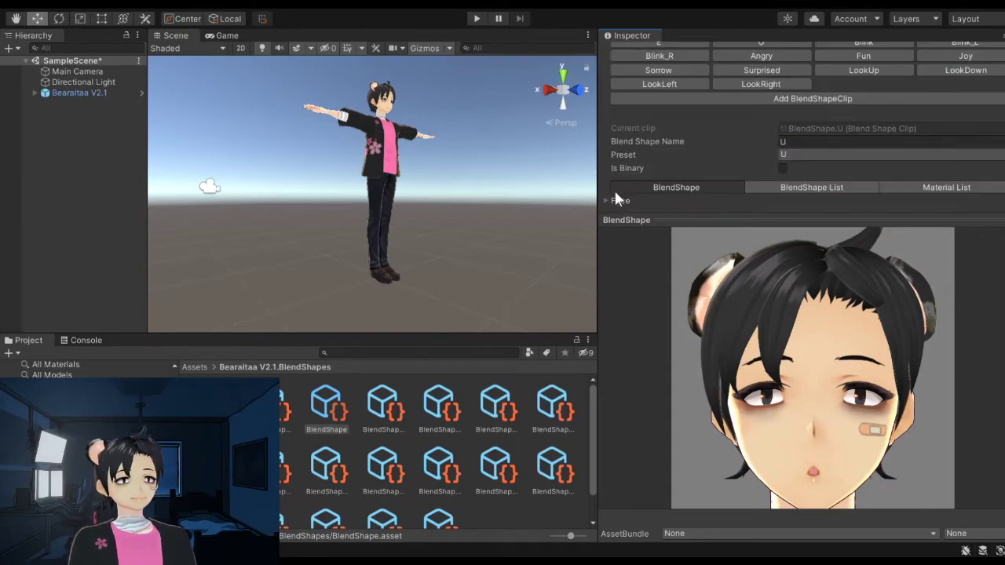
pyautogui.scroll(-5, 864, 157)
pyautogui.click(996, 66)
pyautogui.write('44.9')
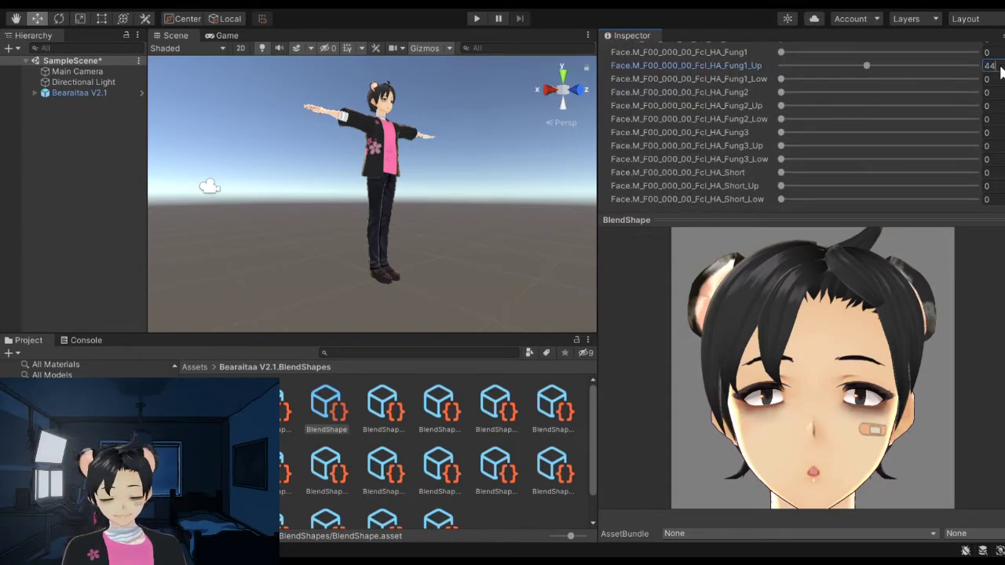
pyautogui.click(995, 78)
pyautogui.write('100')
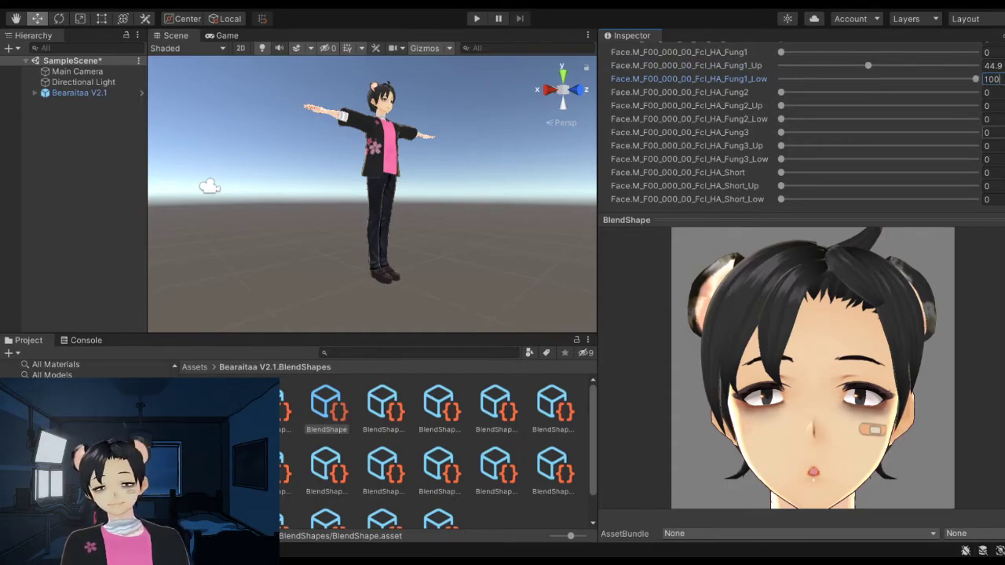
pyautogui.click(997, 119)
pyautogui.write('12.7')
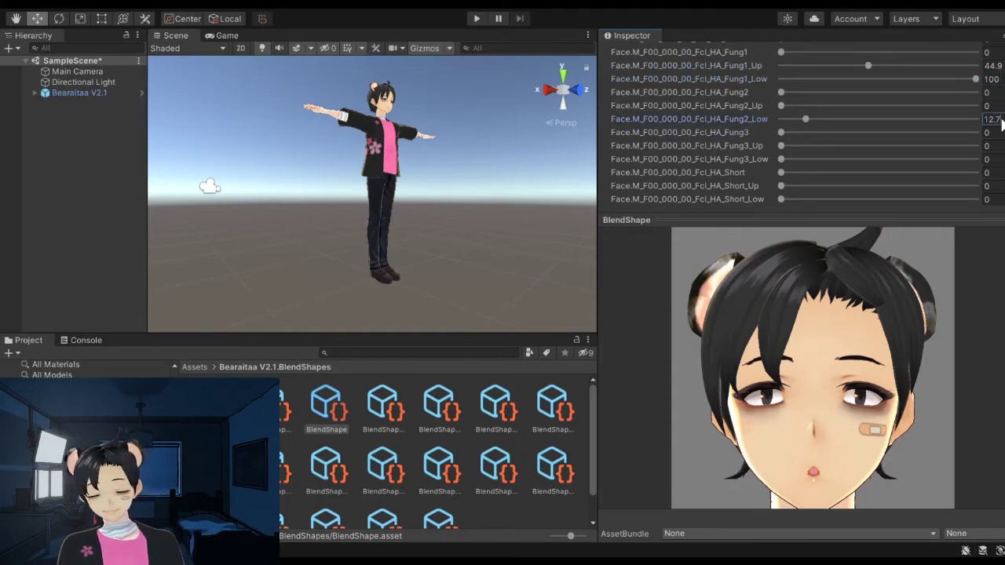
pyautogui.click(995, 133)
pyautogui.write('12.3')
pyautogui.click(996, 159)
pyautogui.write('28')
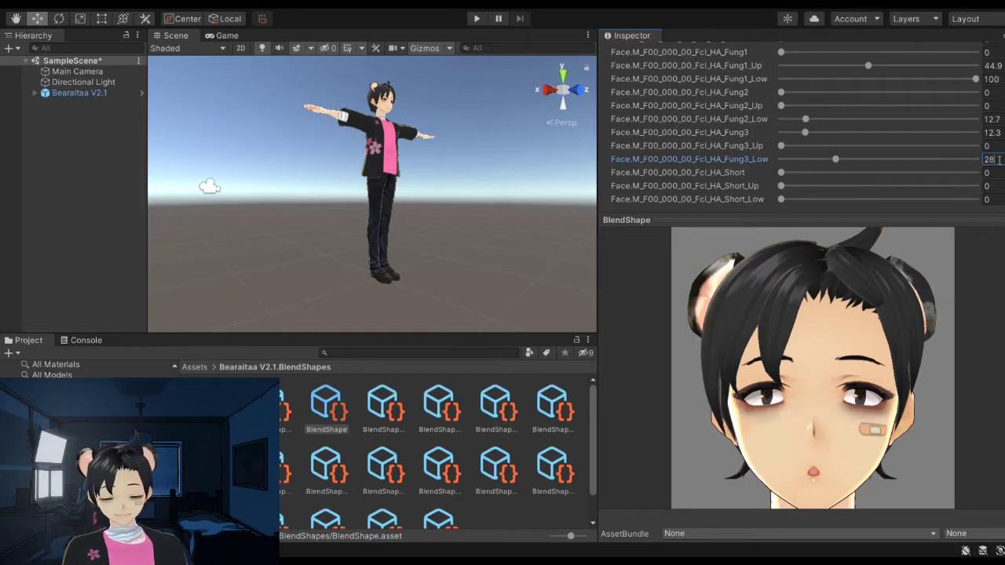
pyautogui.write('29')
# Give the E clip fang weights Fung1 44.9, Fung1_Up 100, Fung2_Up 12.7, Fung2_Low 12.3, Fung3_Up 28.9
pyautogui.scroll(10, 886, 110)
pyautogui.click(754, 144)
pyautogui.scroll(-3, 867, 158)
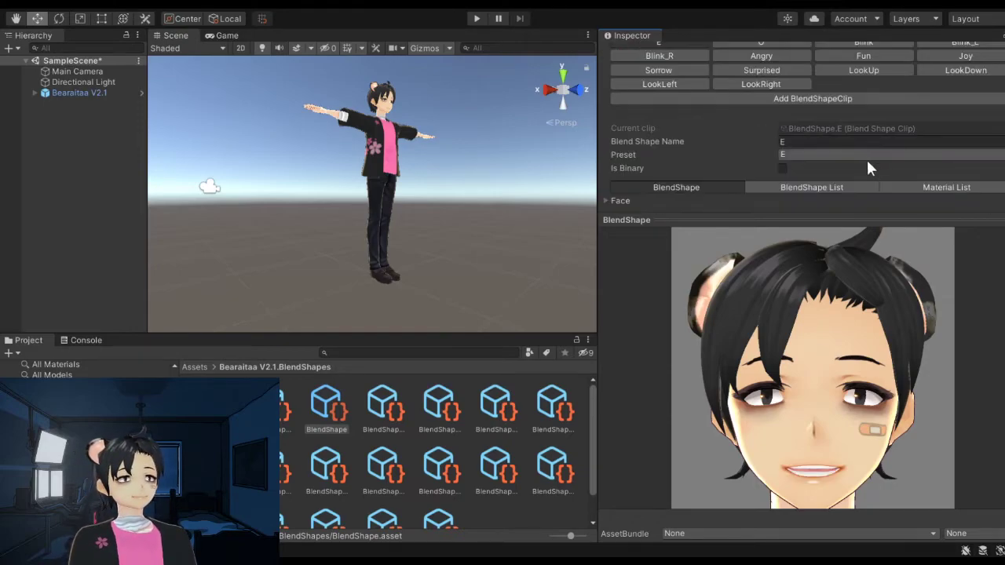
pyautogui.scroll(-10, 607, 196)
pyautogui.click(989, 53)
pyautogui.write('44.9')
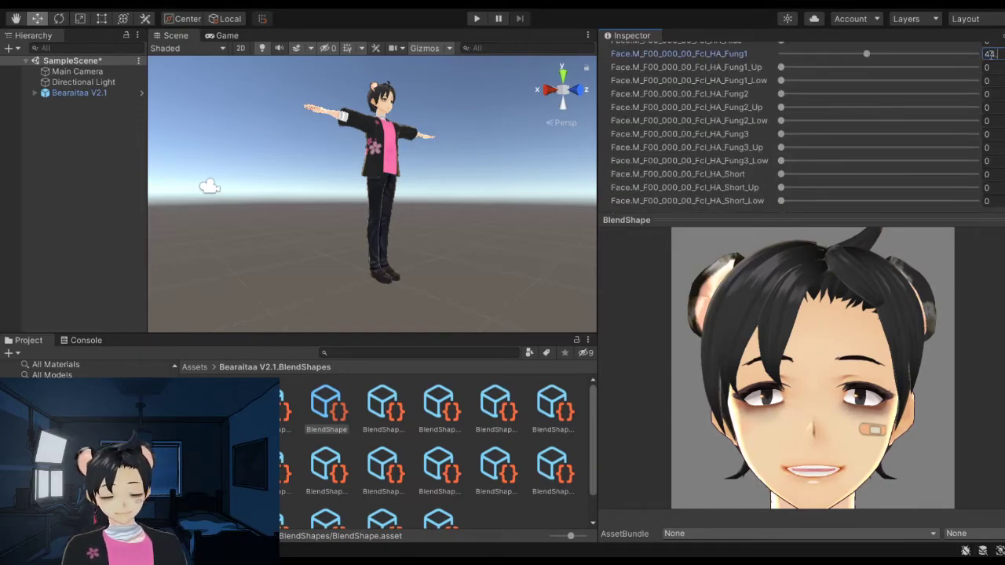
pyautogui.click(991, 67)
pyautogui.write('100')
pyautogui.click(1002, 107)
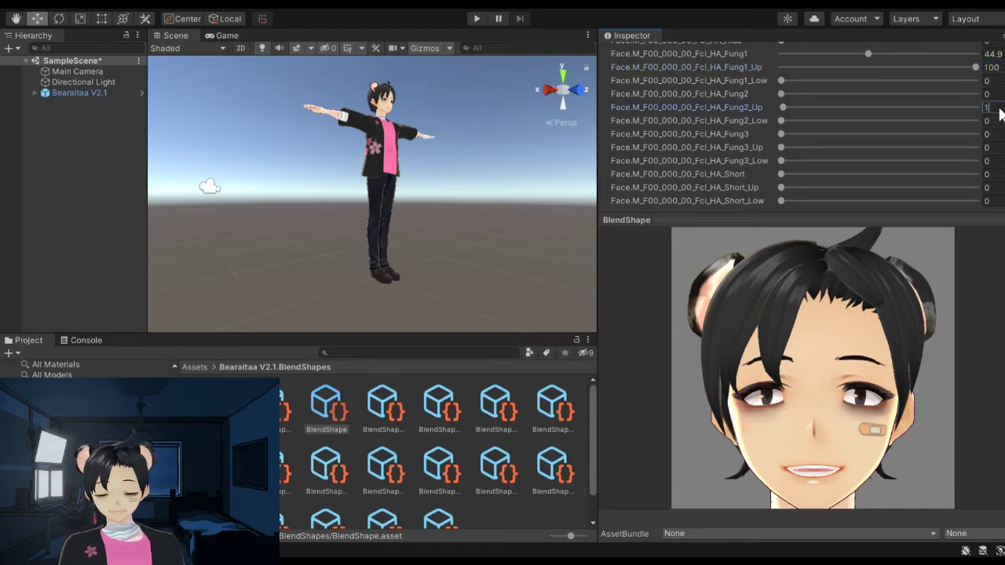
pyautogui.write('12.7')
pyautogui.click(1002, 120)
pyautogui.write('12.3')
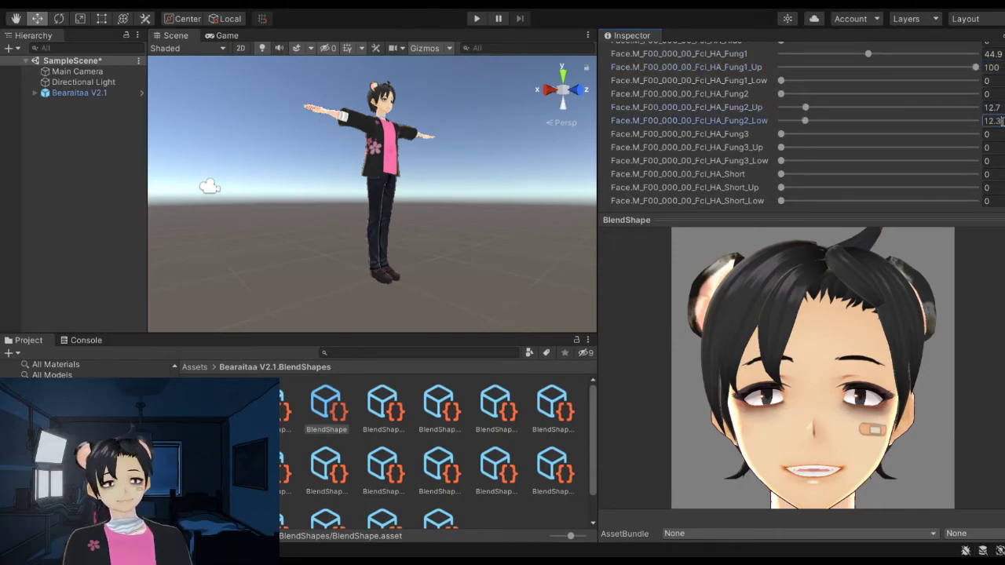
pyautogui.click(1002, 147)
pyautogui.write('28.')
# Undo, then re-enter the E clip's Fung2_Up 12.7, Fung2_Low 12.3 and Fung3_Up 28.9
pyautogui.hotkey('ctrl', 'z')
pyautogui.hotkey('ctrl', 'z')
pyautogui.hotkey('ctrl', 'z')
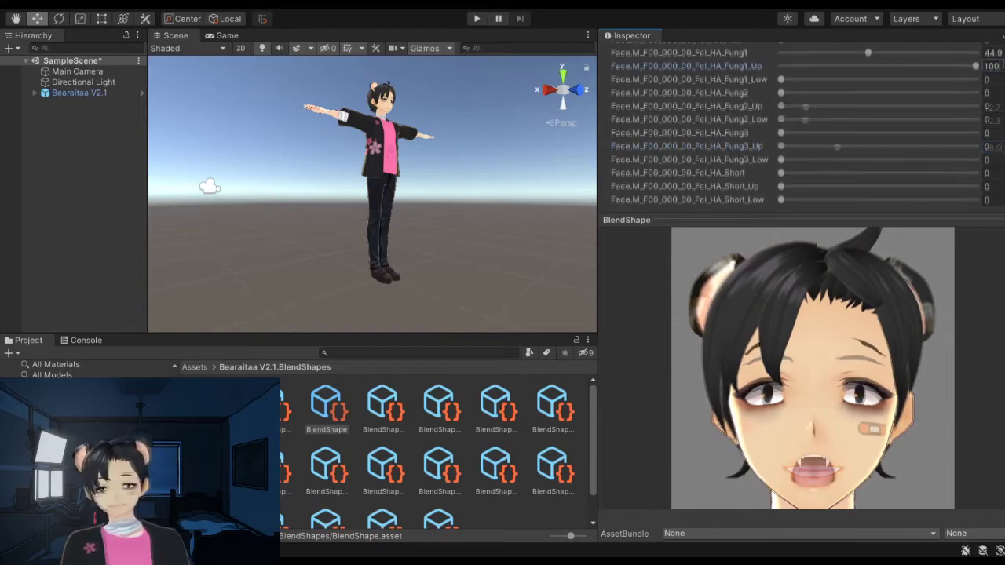
pyautogui.click(994, 105)
pyautogui.write('12.7')
pyautogui.click(1000, 120)
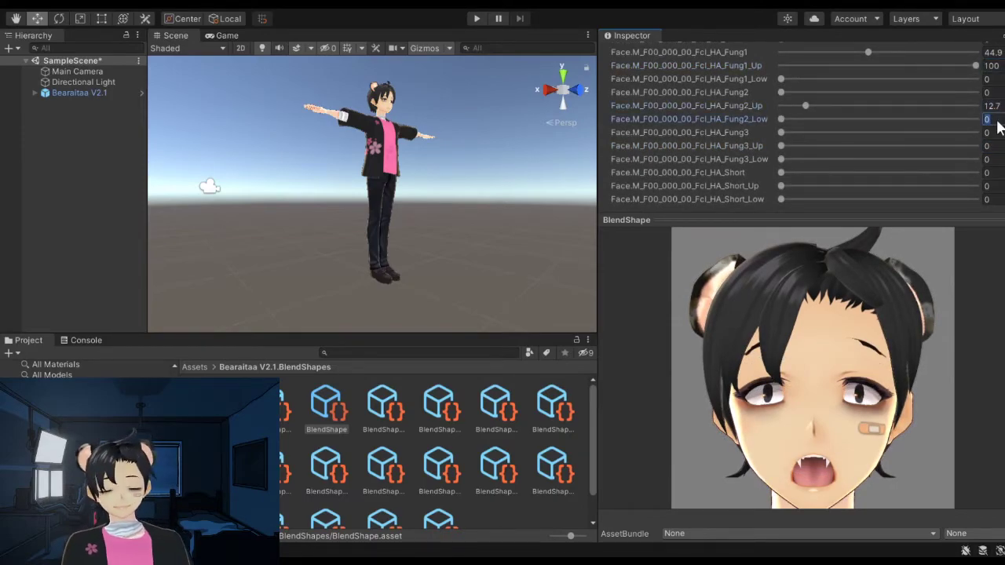
pyautogui.write('12.3')
pyautogui.click(999, 147)
pyautogui.write('28.9')
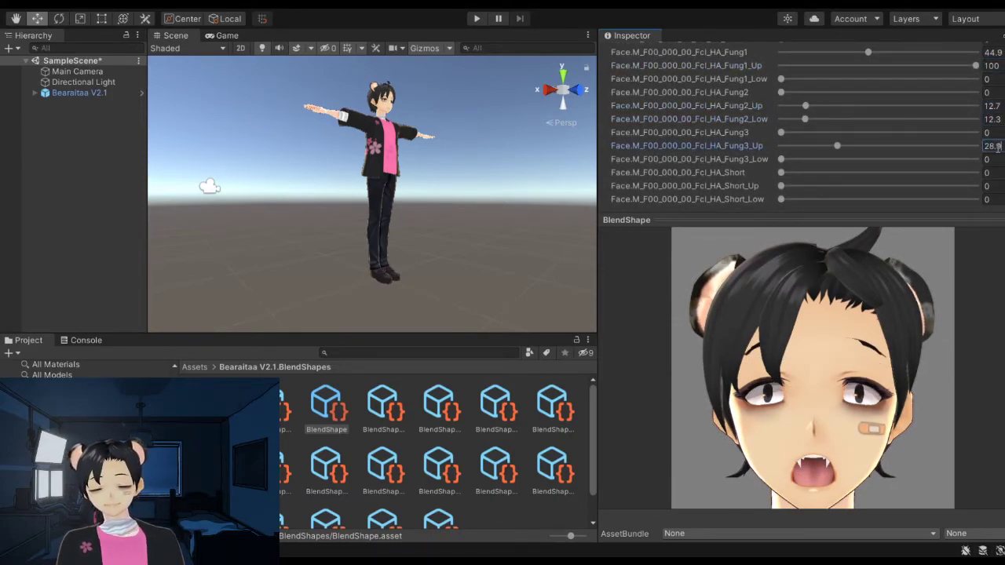
pyautogui.scroll(10, 947, 129)
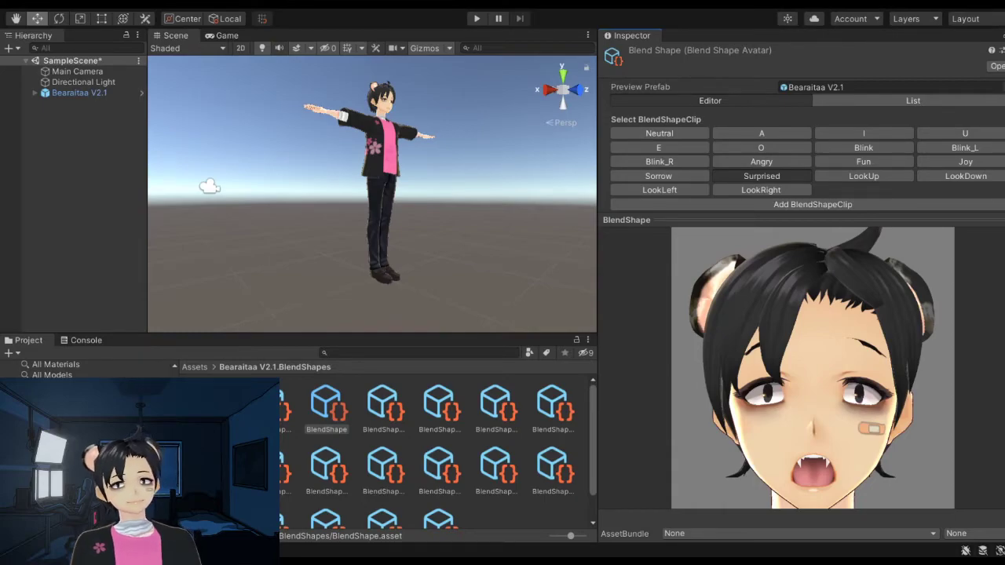
# Preview the Fun expression, then select Bearaitaa V2.1 in the Hierarchy
pyautogui.click(856, 160)
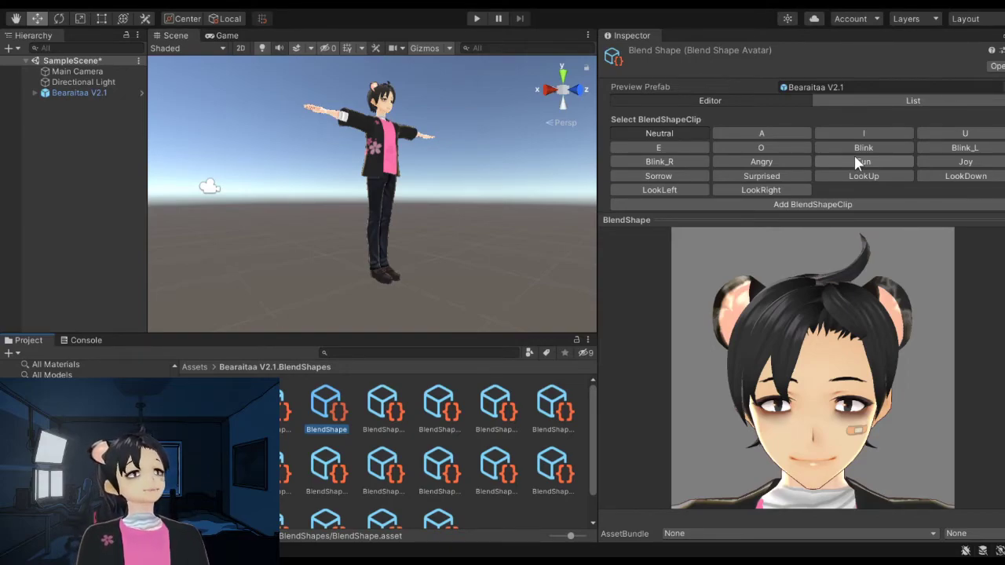
pyautogui.click(82, 92)
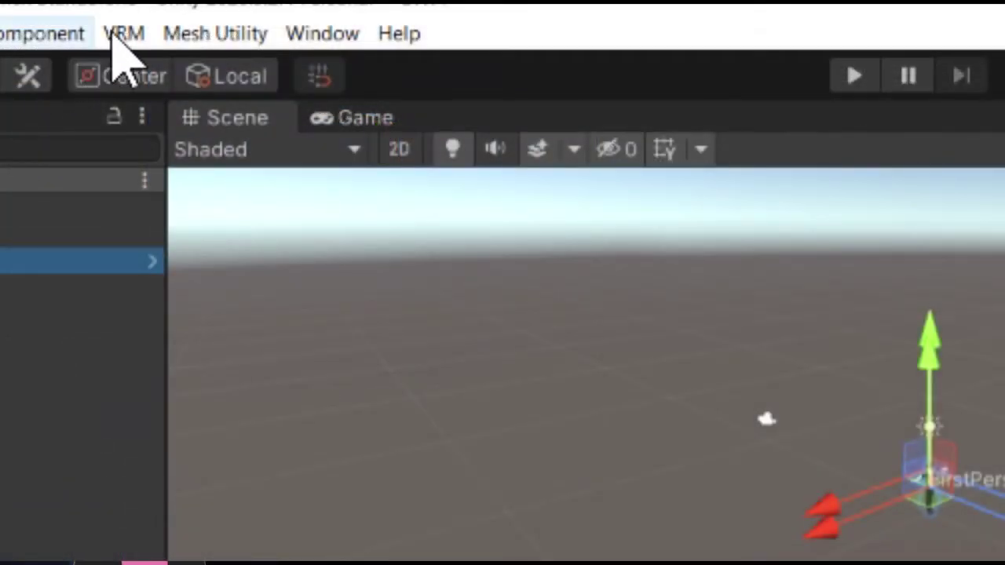
# Open the UniVRM-0.61.1 Export humanoid window from the VRM menu
pyautogui.click(122, 33)
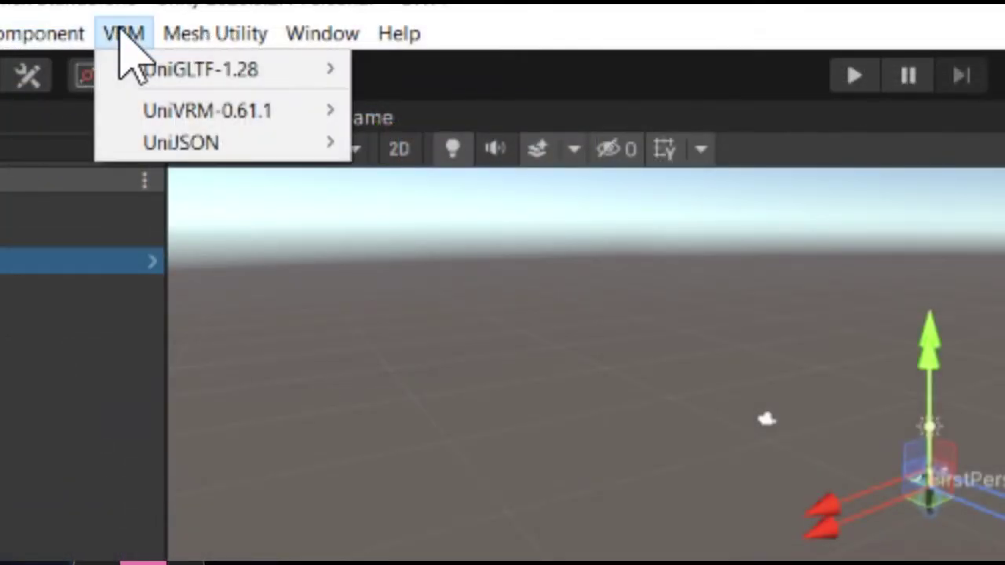
pyautogui.moveTo(265, 117)
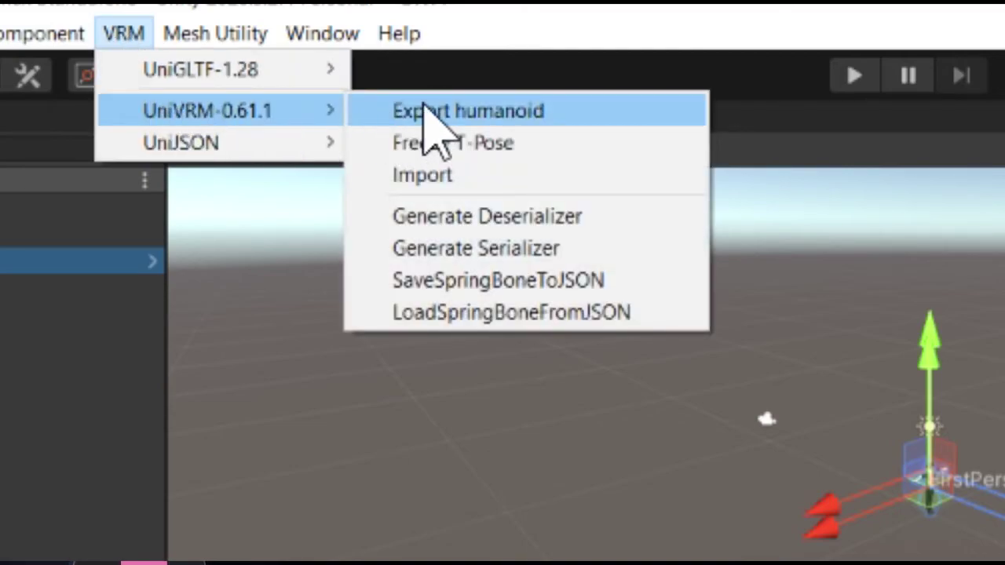
pyautogui.click(464, 110)
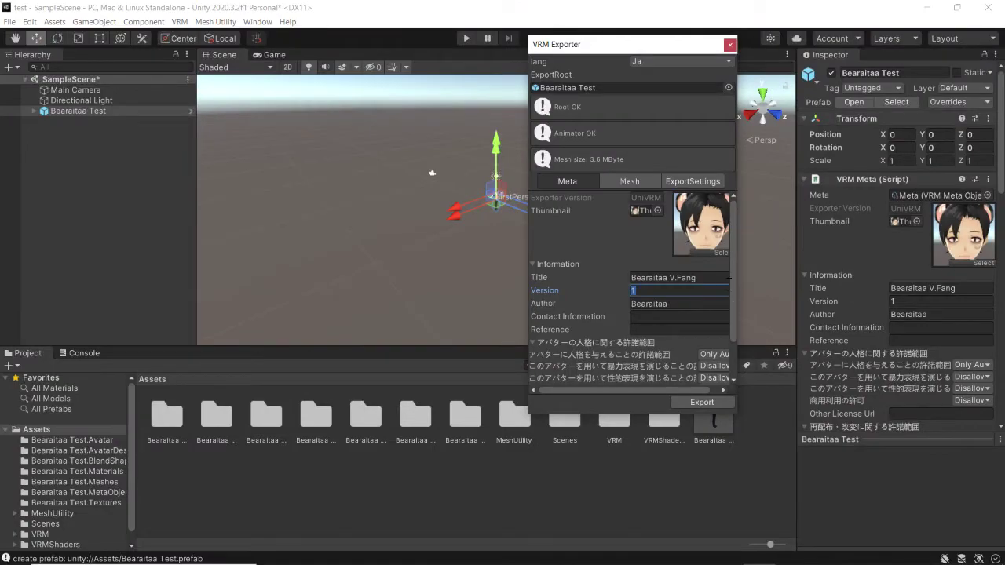
# Scroll the VRM Exporter's meta settings and start the export to bring up the save dialog
pyautogui.moveTo(731, 283); pyautogui.dragTo(735, 314)
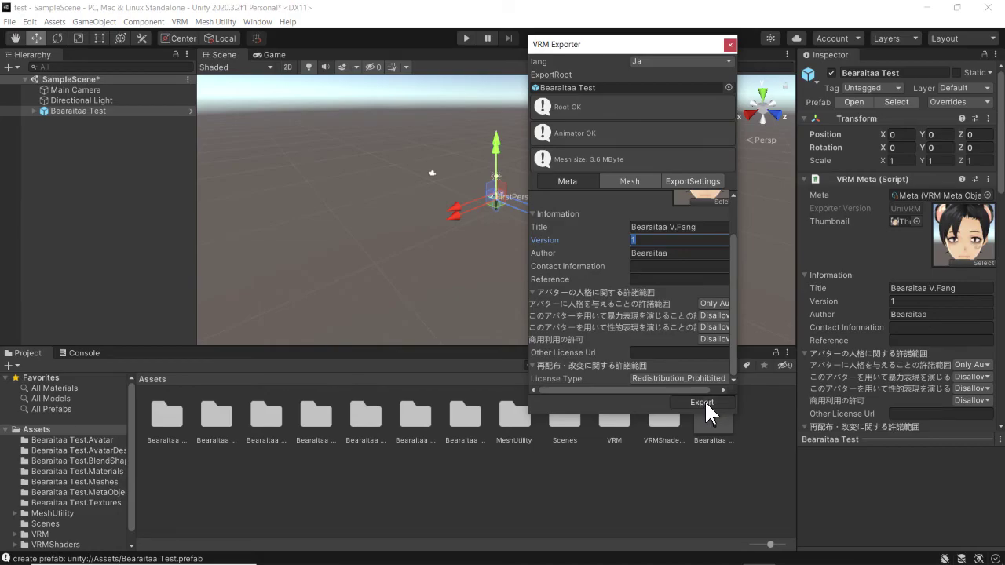
pyautogui.click(704, 402)
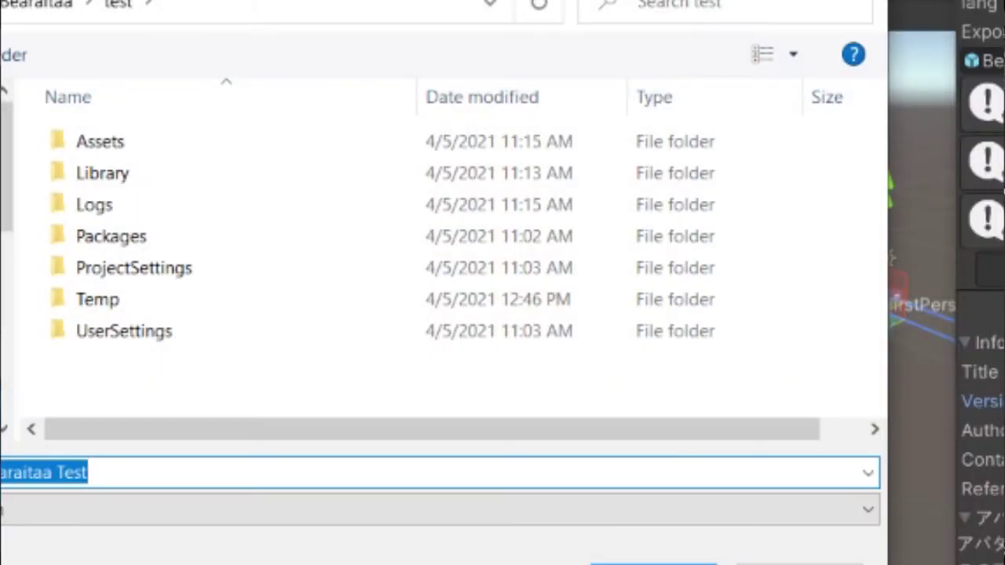
# Browse the save dialog to F: > offline game > SteamLibrary > steamapps > common > VRoid Studio > MonoBleedingEdge
pyautogui.click(7, 385)
pyautogui.scroll(-1, 236, 283)
pyautogui.doubleClick(196, 149)
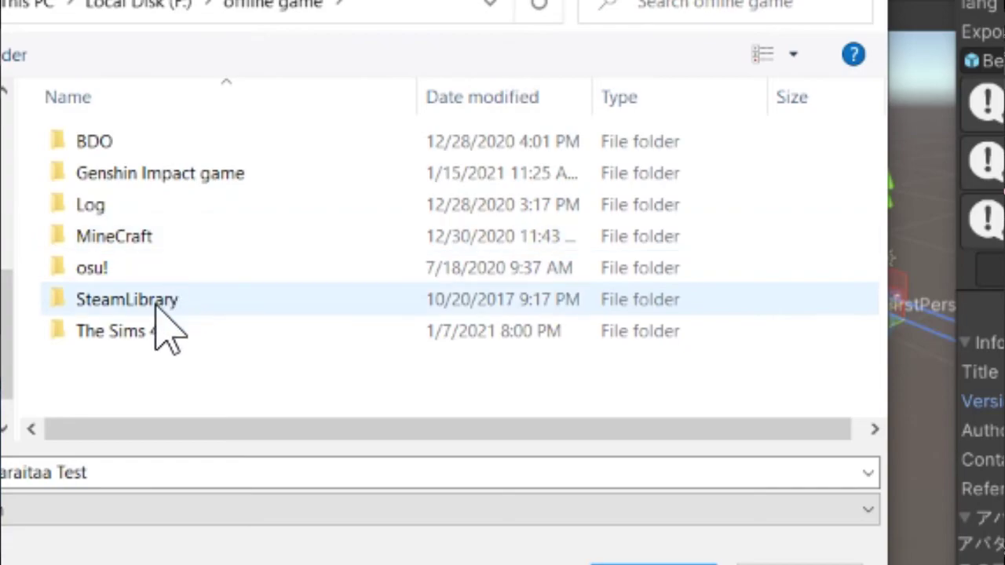
pyautogui.doubleClick(169, 303)
pyautogui.doubleClick(168, 149)
pyautogui.doubleClick(142, 146)
pyautogui.scroll(-1, 197, 259)
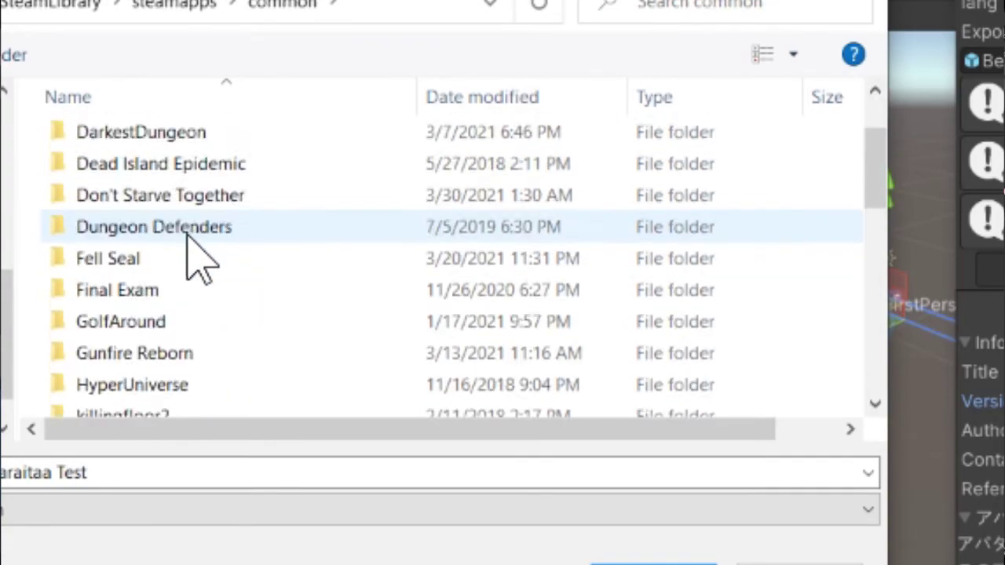
pyautogui.scroll(-6, 204, 298)
pyautogui.doubleClick(149, 340)
pyautogui.doubleClick(145, 140)
pyautogui.scroll(-3, 334, 224)
pyautogui.scroll(1, 251, 208)
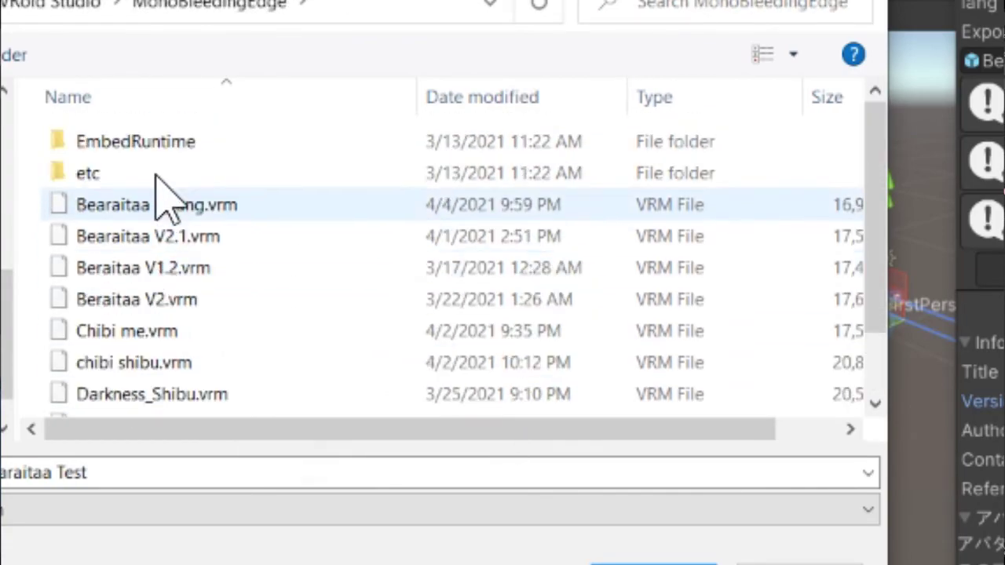